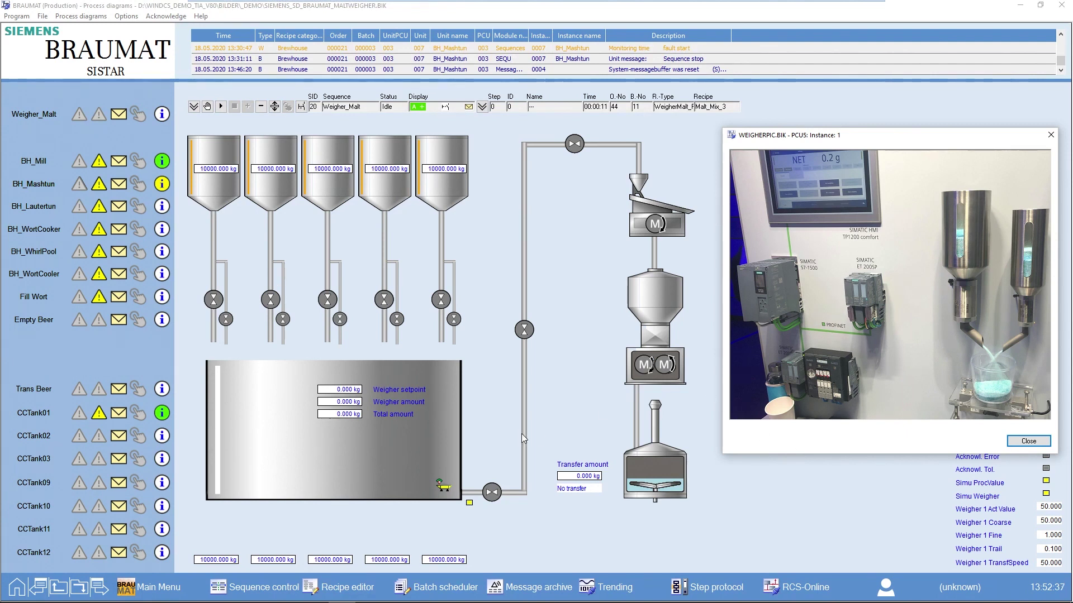
# Switch to the Recipe editor holding the Malt_Mix_1 master recipe from the taskbar.
pyautogui.moveTo(436, 602)
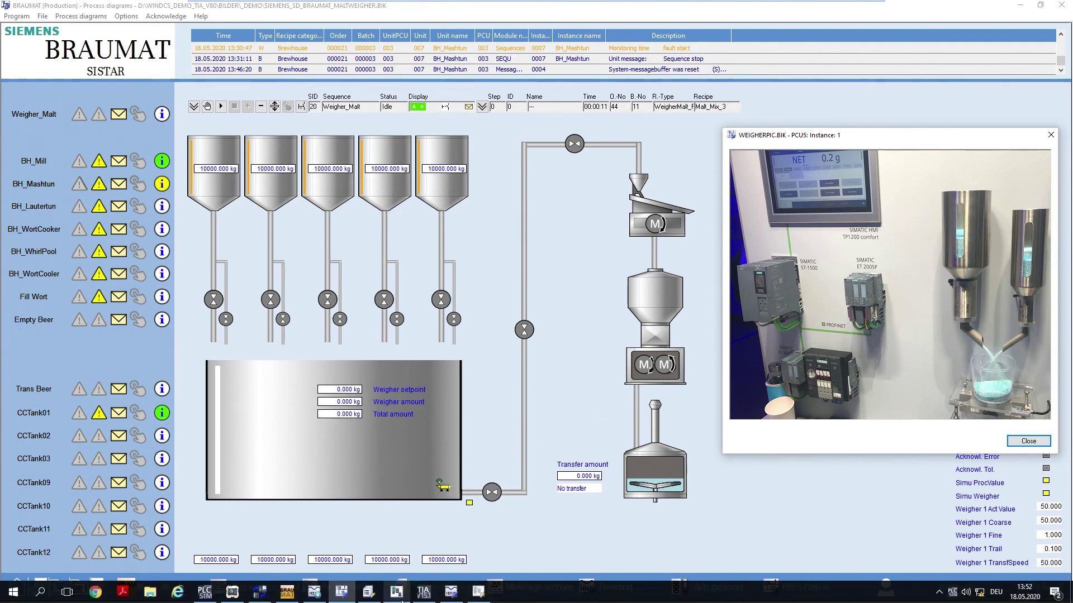
pyautogui.click(396, 591)
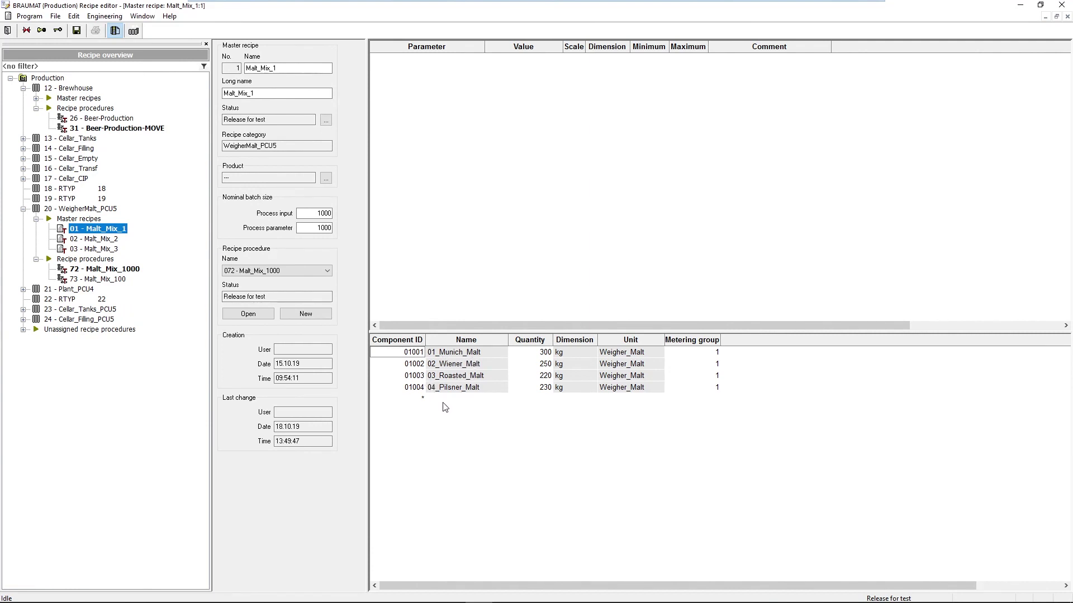
# Open Component management and view 01_Munich_Malt's weighing parameters under Group_Malt.
pyautogui.click(93, 17)
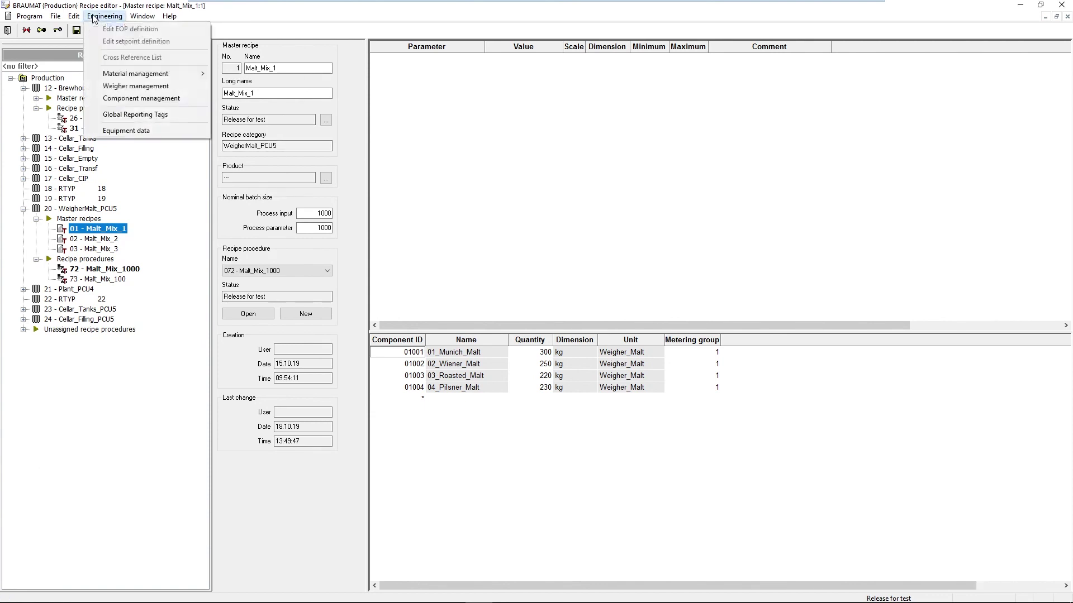
pyautogui.click(141, 98)
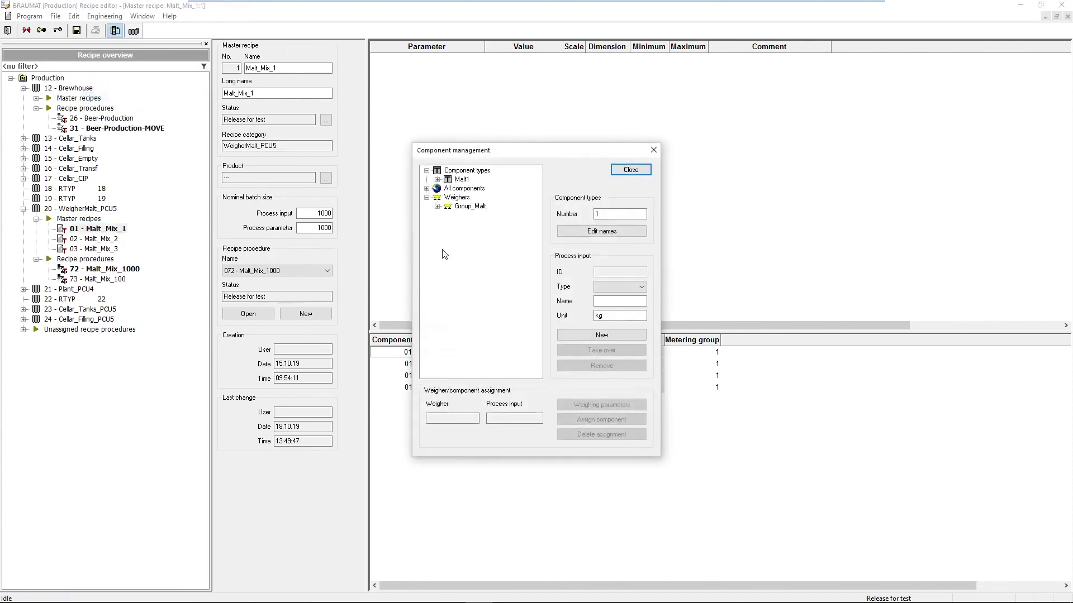
pyautogui.click(438, 206)
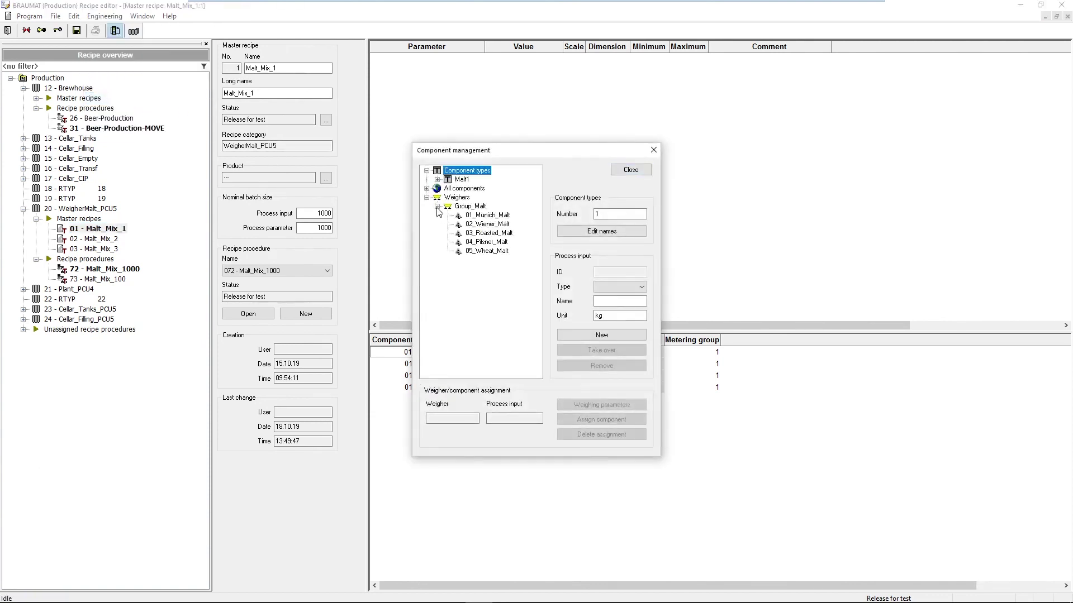
pyautogui.click(484, 219)
pyautogui.click(597, 406)
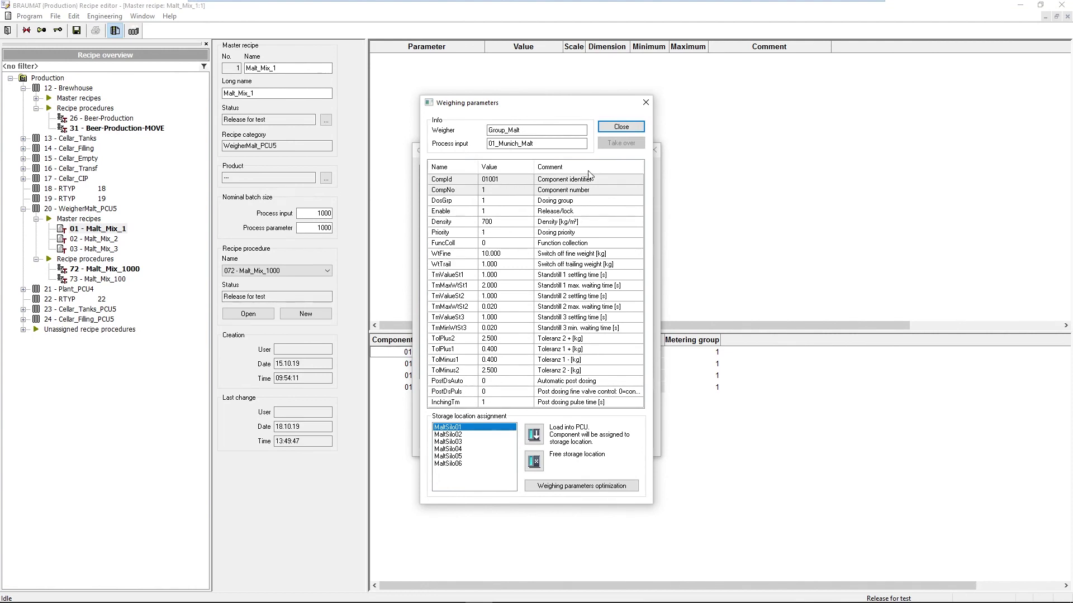
pyautogui.click(630, 126)
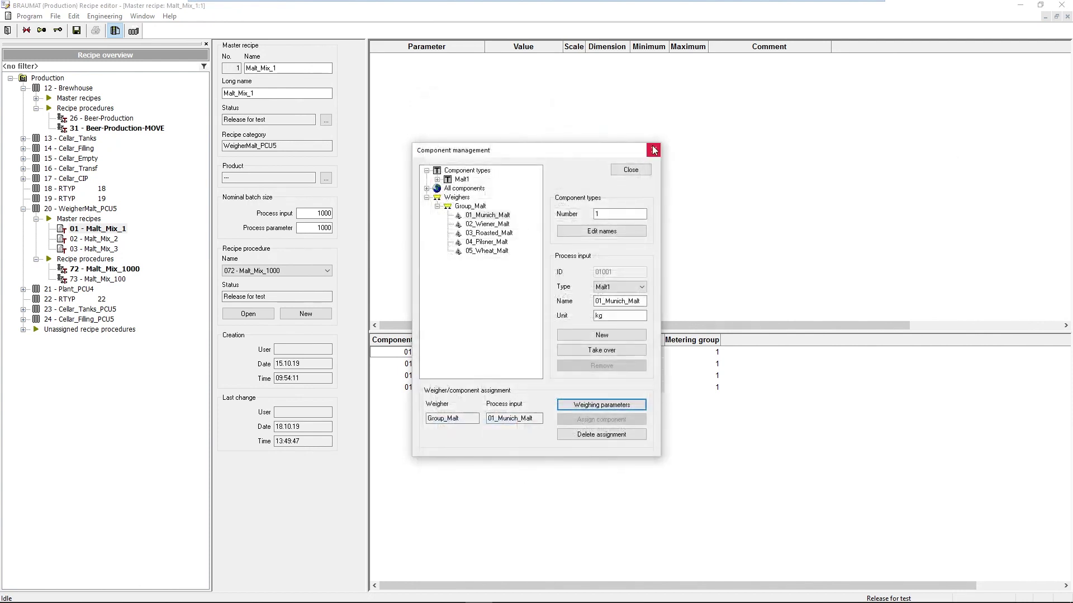
# Close Component management and focus the Malt_Mix_1 process input batch size field.
pyautogui.click(649, 154)
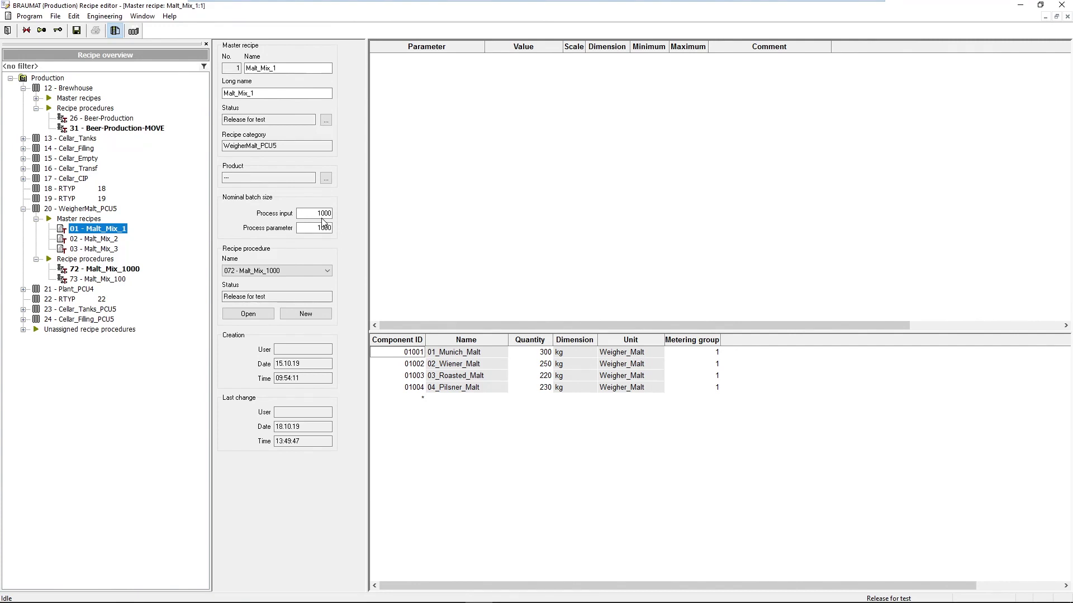
pyautogui.click(318, 217)
# Inspect the 72 - Malt_Mix_1000 procedure steps and minimize the Recipe editor.
pyautogui.doubleClick(111, 273)
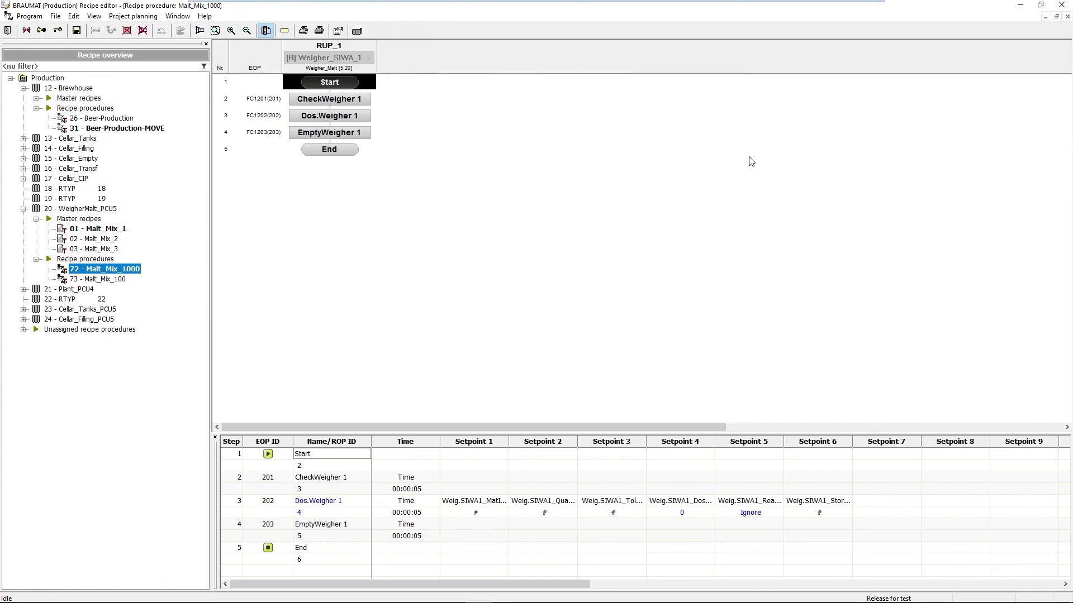
pyautogui.click(1020, 6)
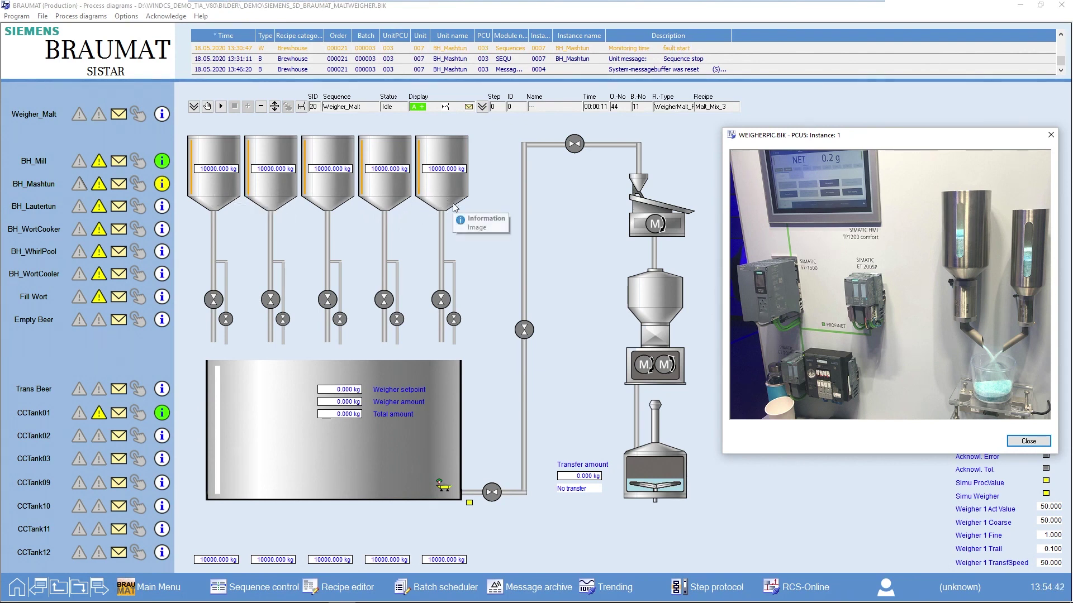
pyautogui.click(208, 307)
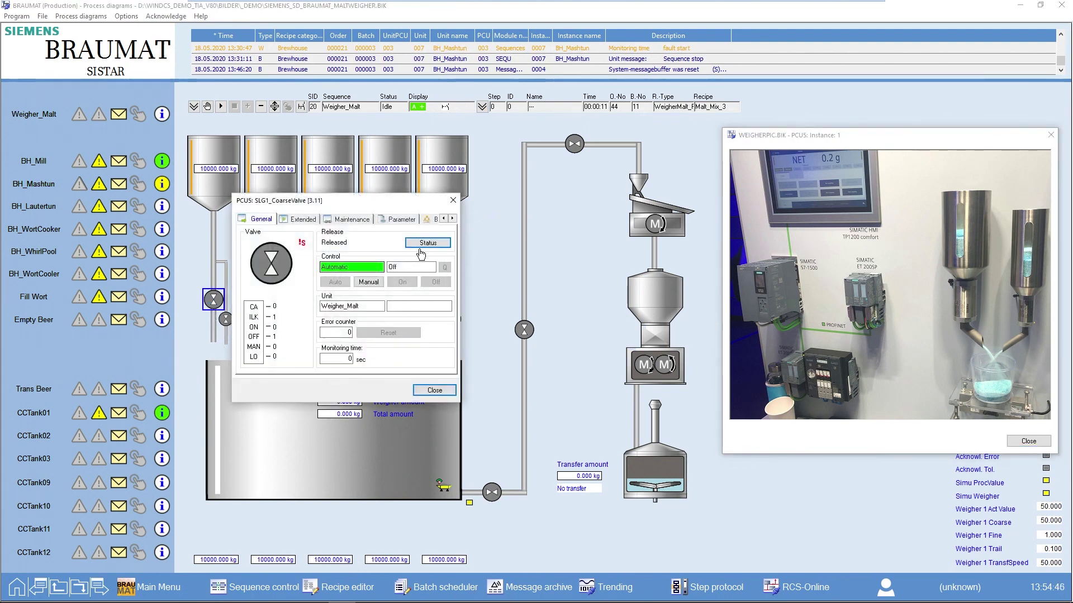
pyautogui.click(456, 201)
pyautogui.click(225, 319)
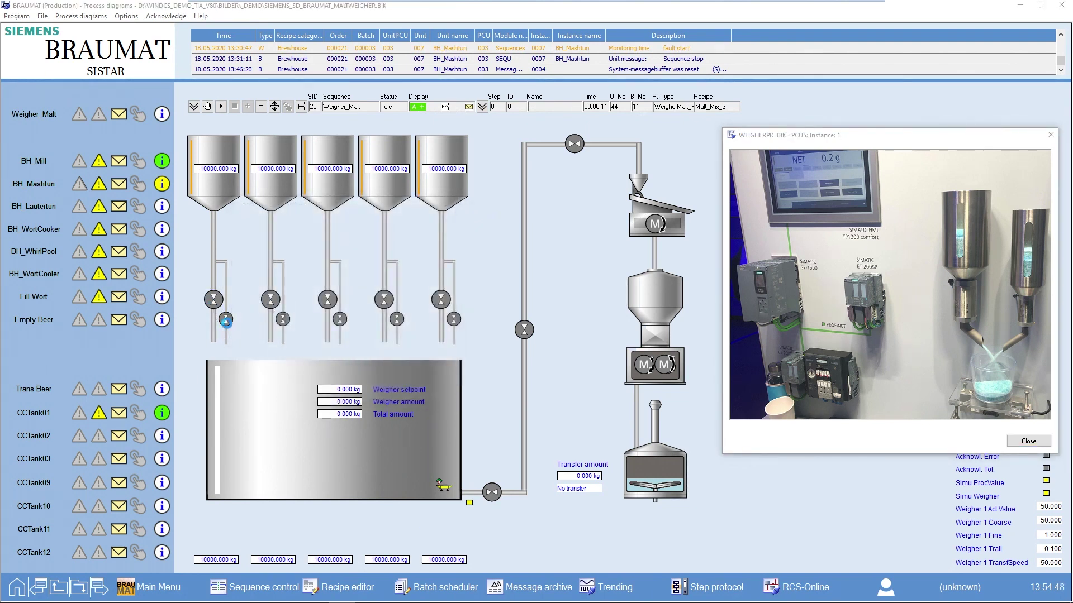
pyautogui.click(463, 220)
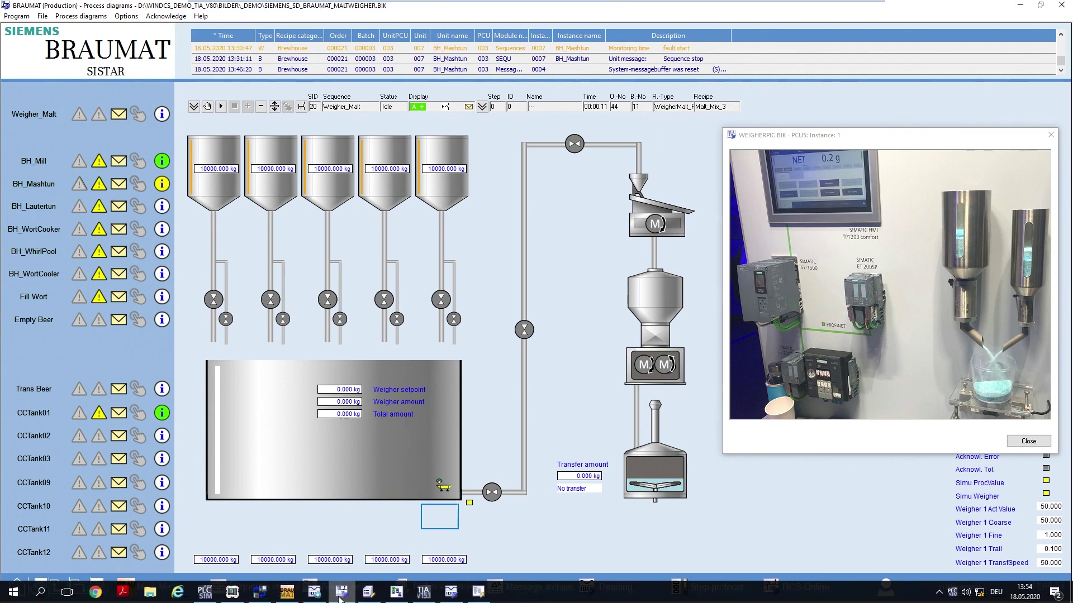
# Start a new order for 20 - WeightMalt in Batch Manager's Current Orders.
pyautogui.click(286, 593)
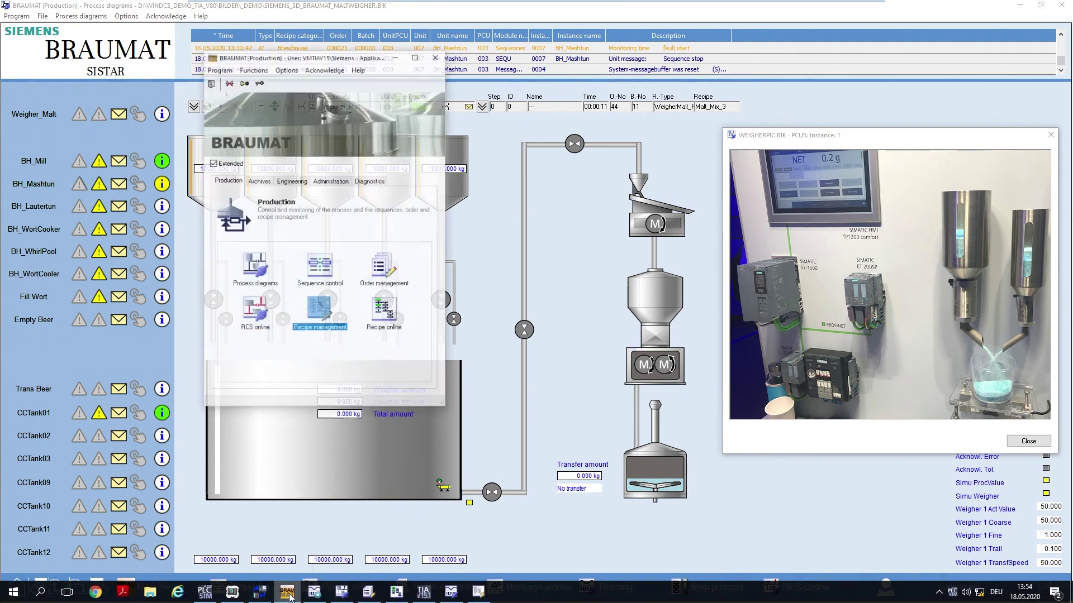
pyautogui.click(367, 593)
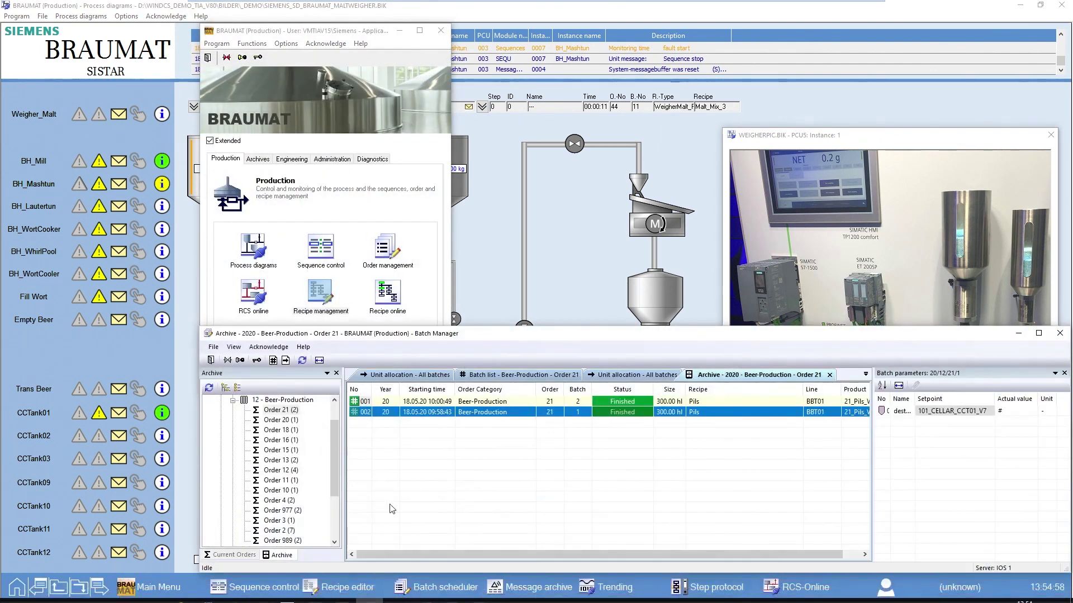
pyautogui.click(231, 556)
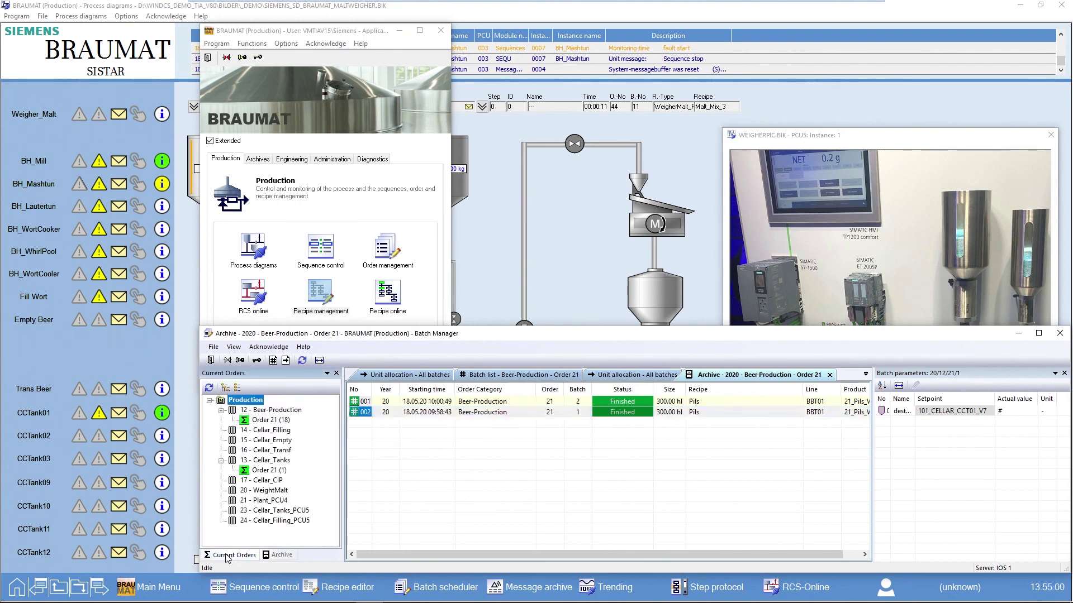
pyautogui.rightClick(281, 491)
pyautogui.click(312, 499)
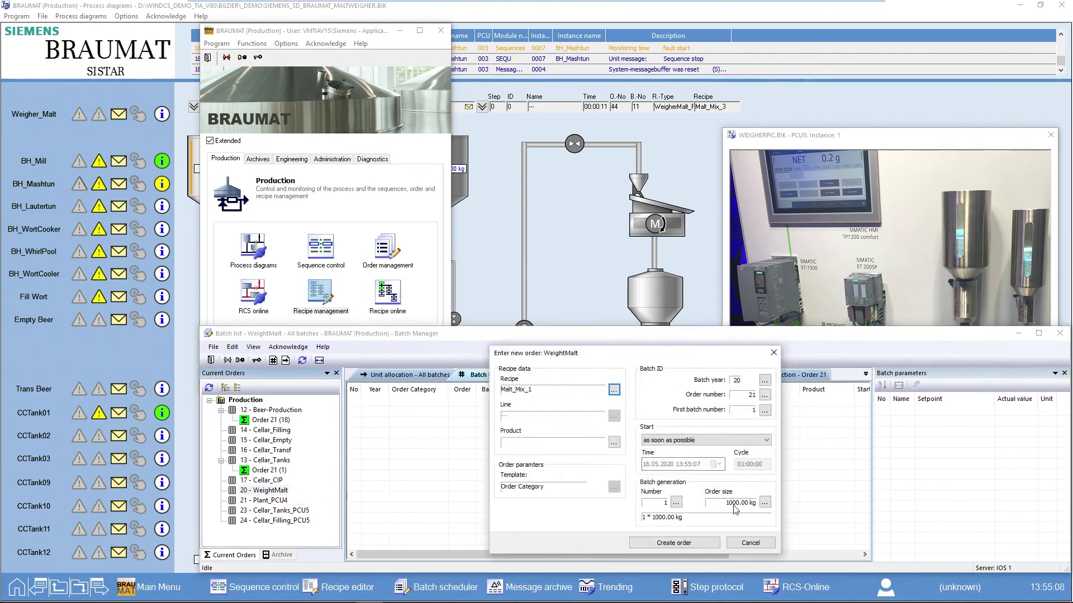
# Set the order size to 5000 kg and create the Malt_Mix_1 order.
pyautogui.click(764, 502)
pyautogui.write('500')
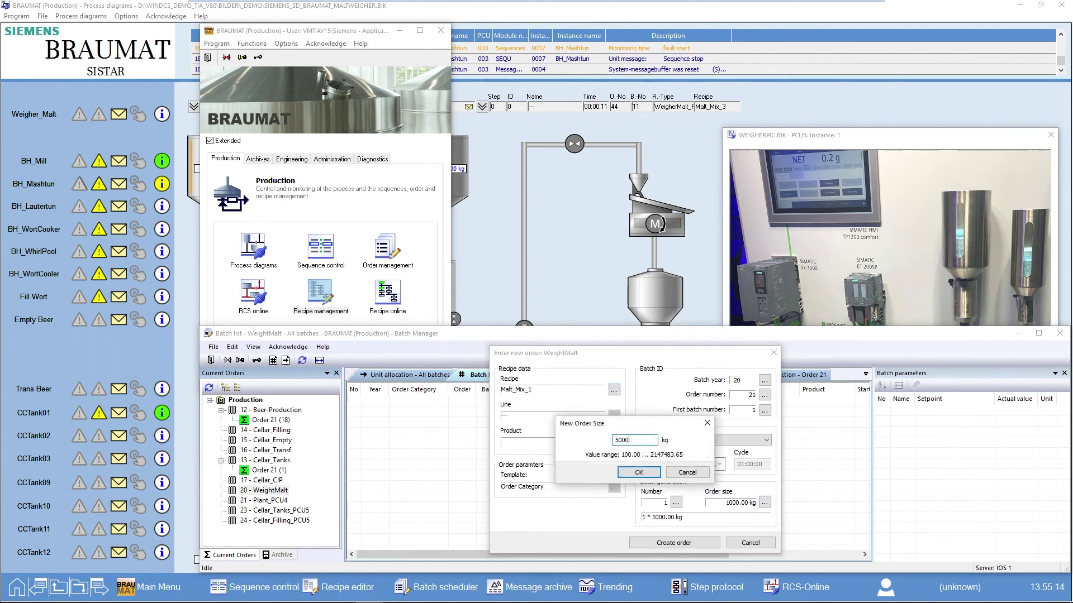
pyautogui.write('0')
pyautogui.press('Return')
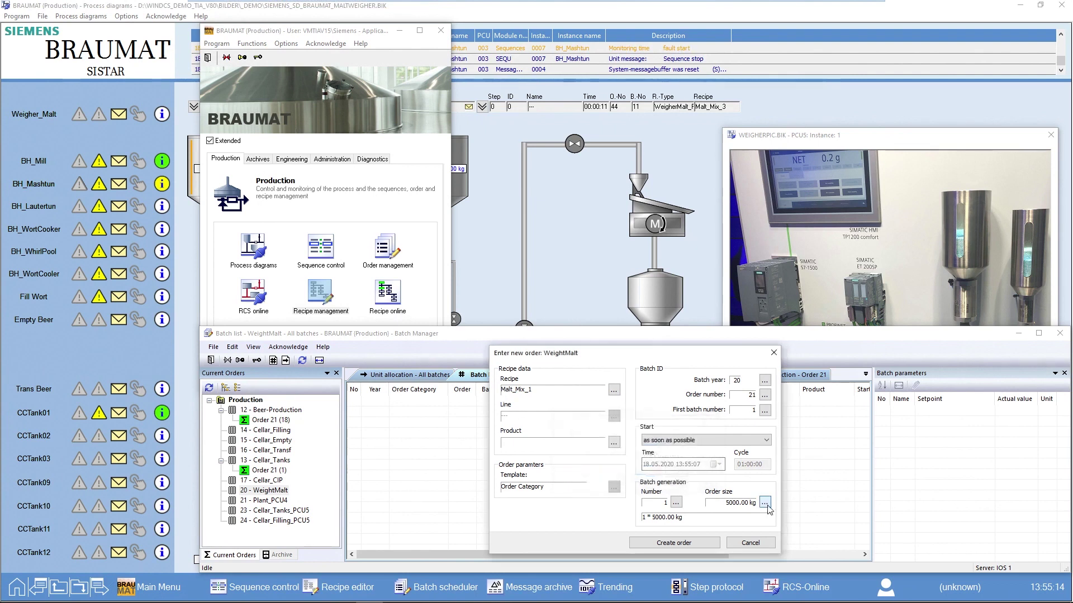
pyautogui.click(678, 547)
pyautogui.click(635, 497)
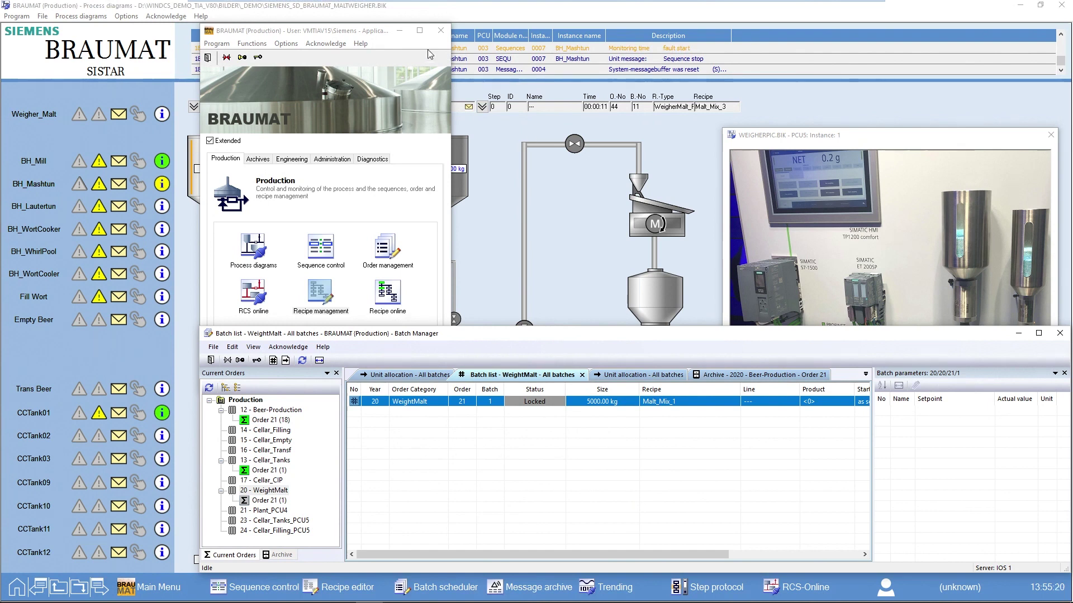
pyautogui.click(400, 30)
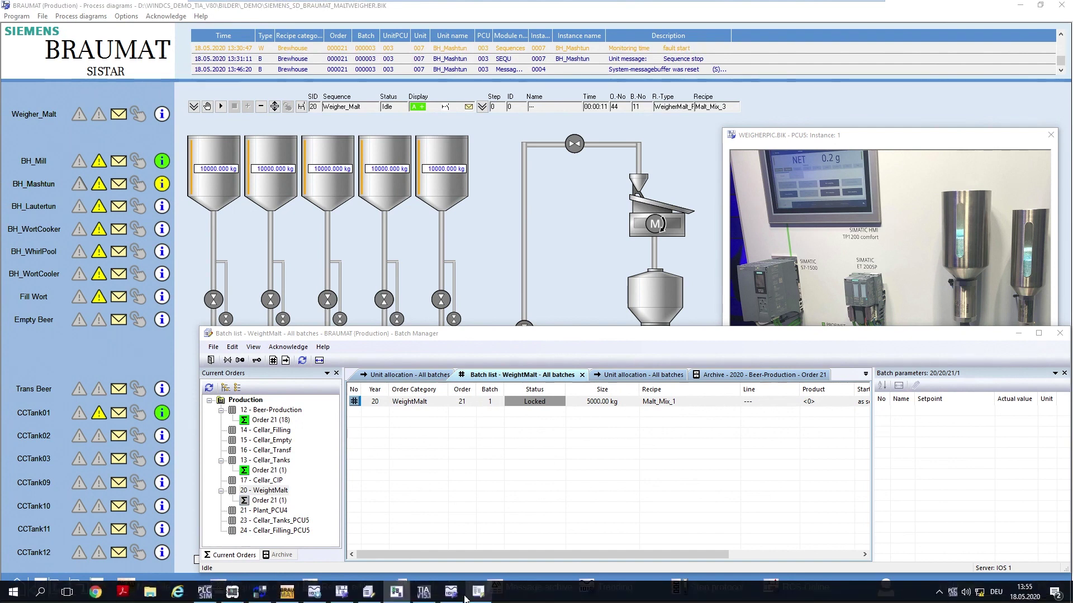
# Open the batch's control recipe beside the diagram and check the Dos.Weigher 1 setpoints.
pyautogui.click(397, 595)
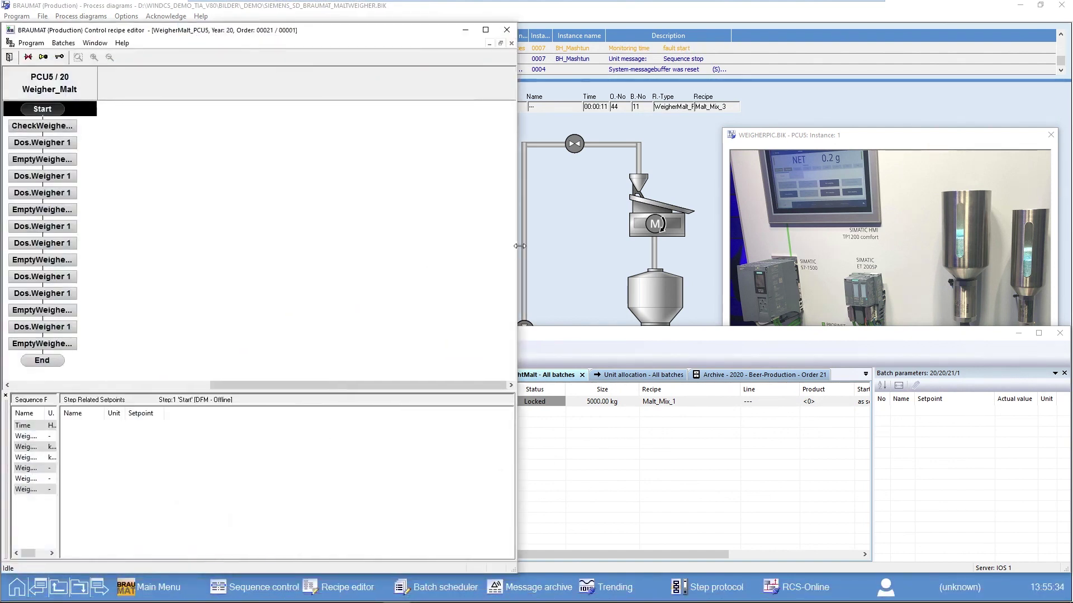
pyautogui.moveTo(517, 84); pyautogui.dragTo(126, 98)
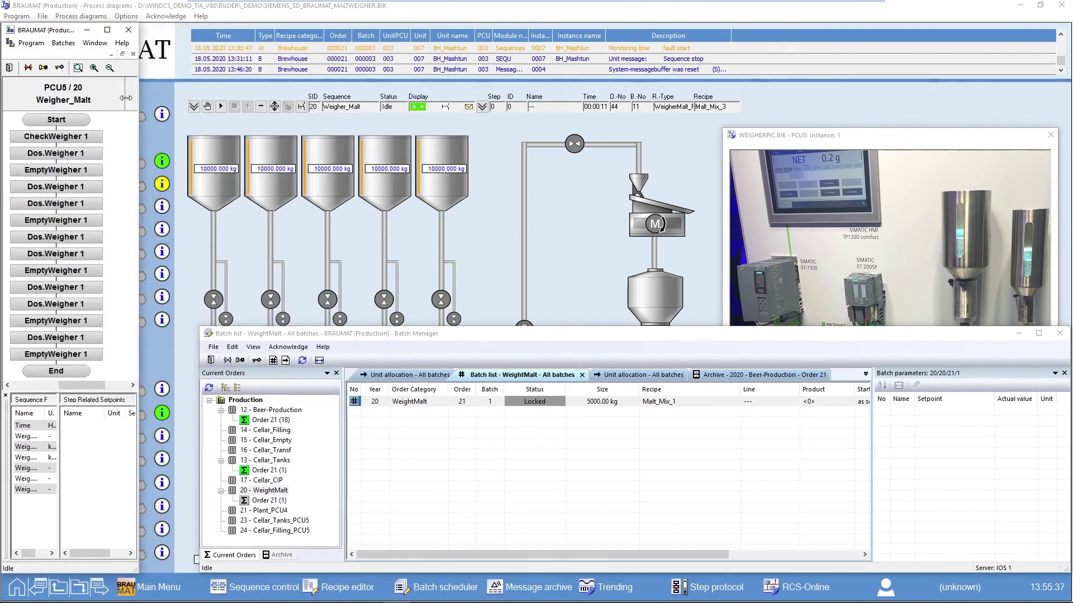
pyautogui.click(89, 155)
pyautogui.click(86, 186)
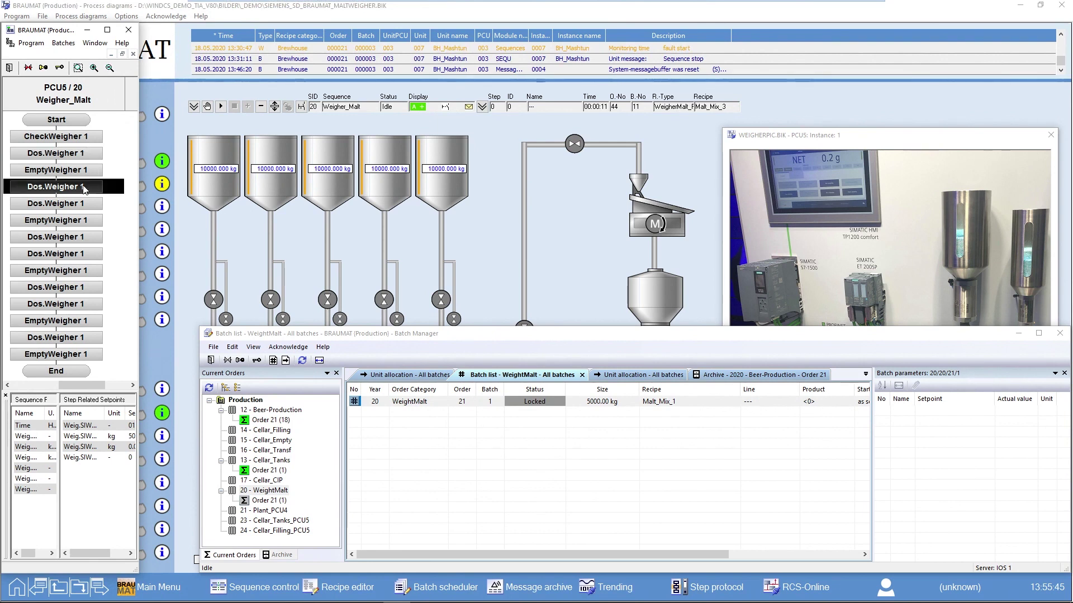
pyautogui.click(82, 155)
pyautogui.click(83, 189)
pyautogui.click(82, 205)
pyautogui.click(75, 156)
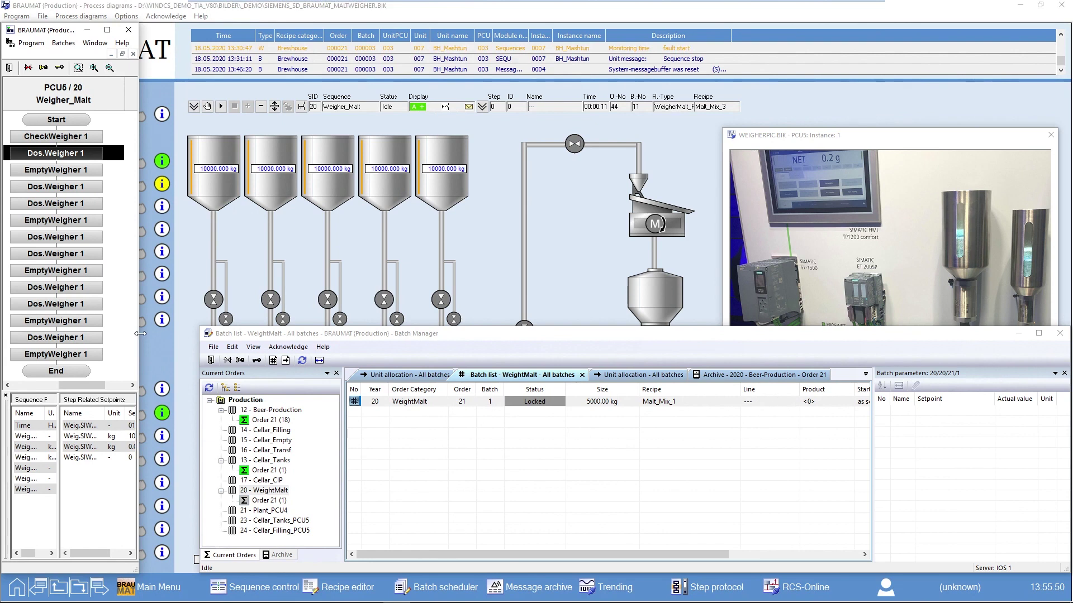
# Widen the Setpoint column to read EmptyWeigher 1 and steps 5–6 Dos.Weigher 1 setpoints.
pyautogui.moveTo(140, 334); pyautogui.dragTo(244, 335)
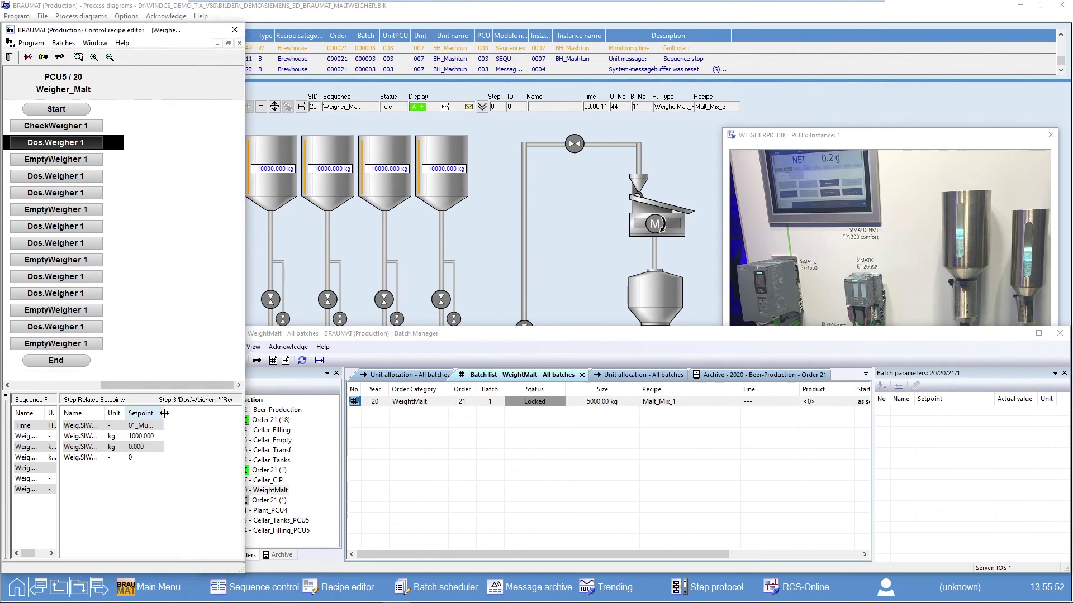
pyautogui.moveTo(171, 416); pyautogui.dragTo(202, 417)
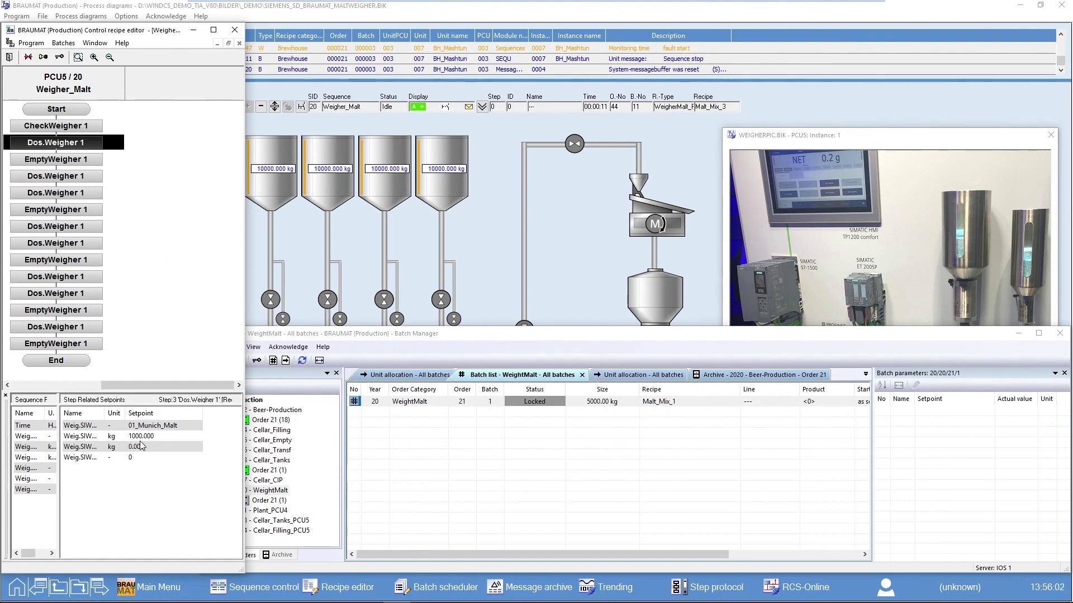
pyautogui.click(72, 162)
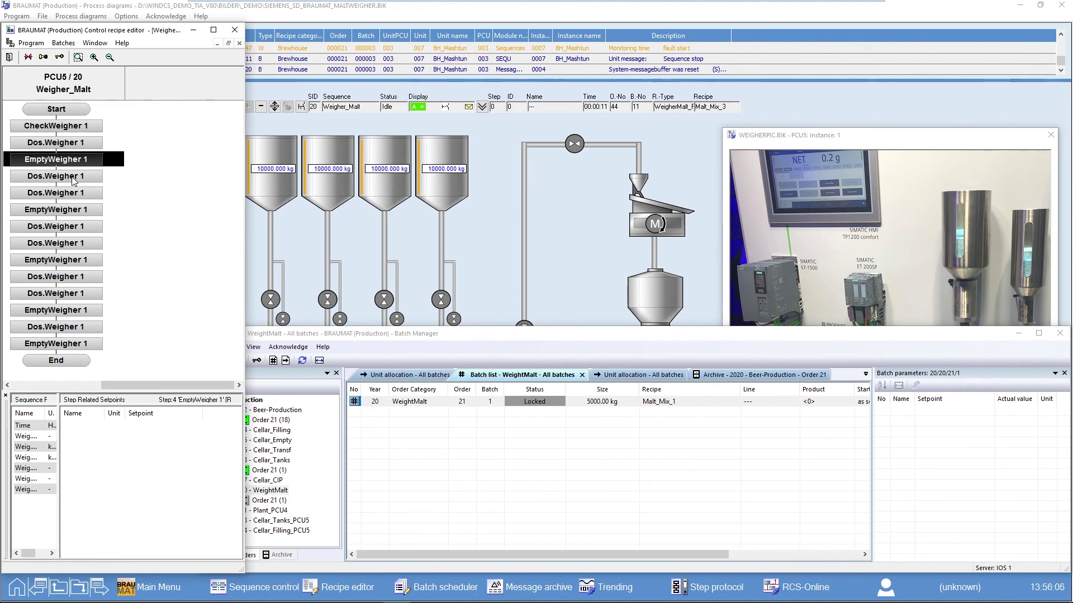
pyautogui.click(73, 177)
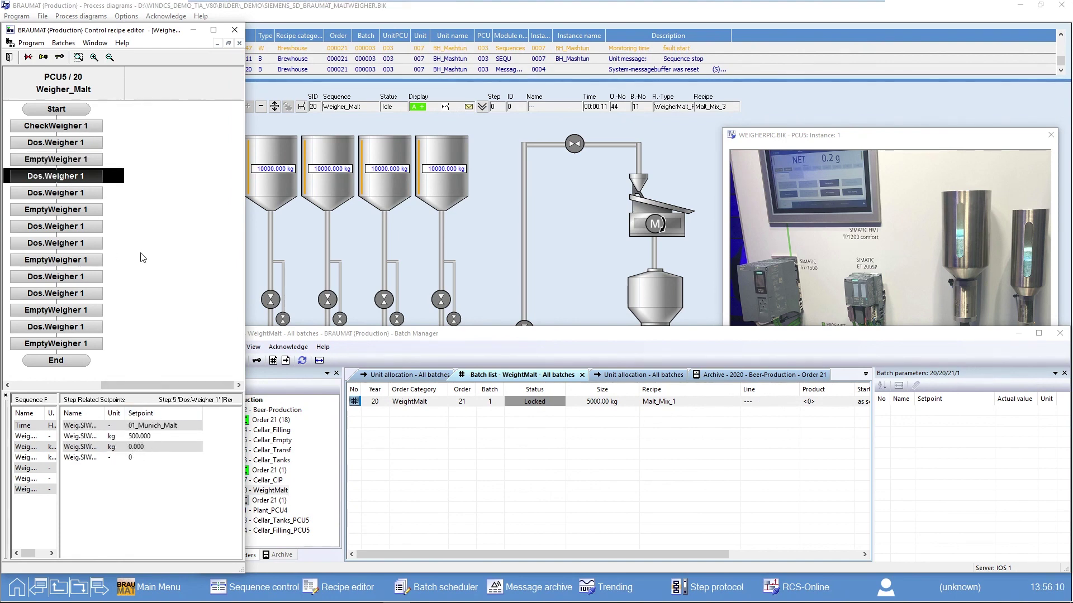
pyautogui.moveTo(62, 195)
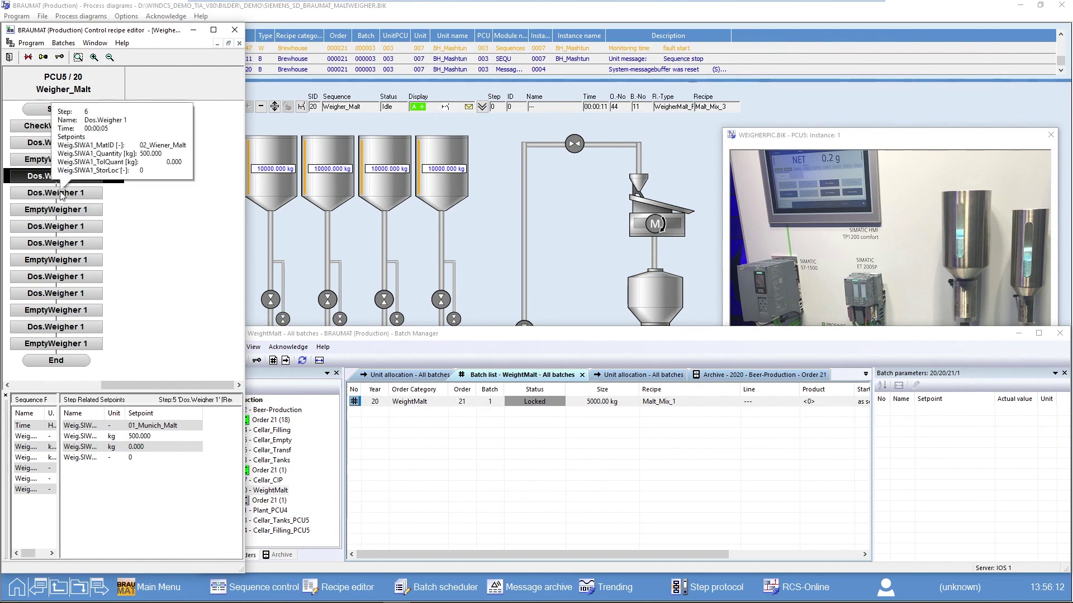
pyautogui.click(62, 194)
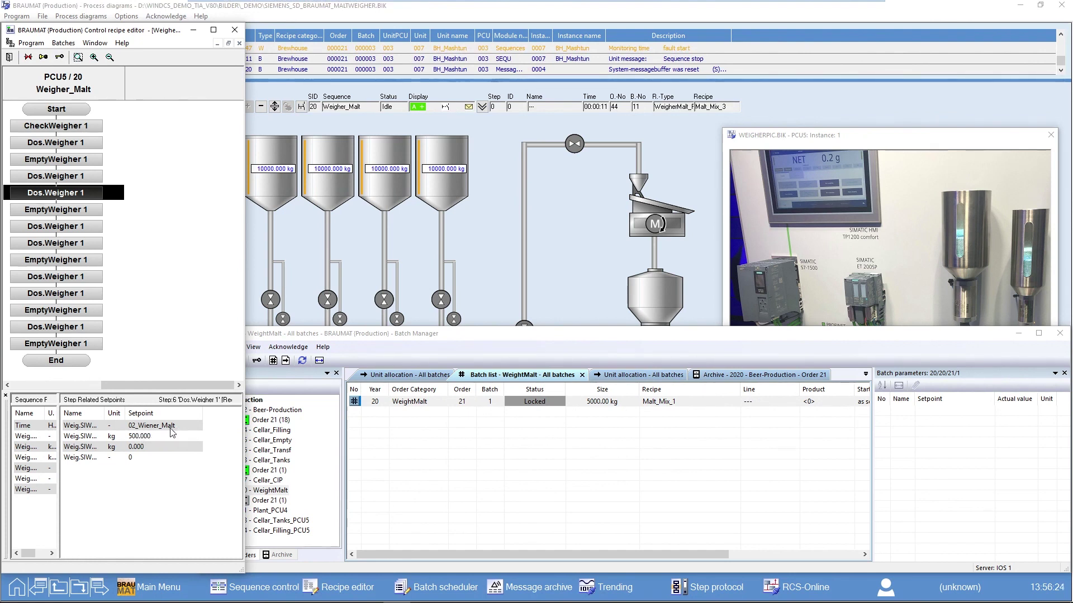
pyautogui.click(903, 152)
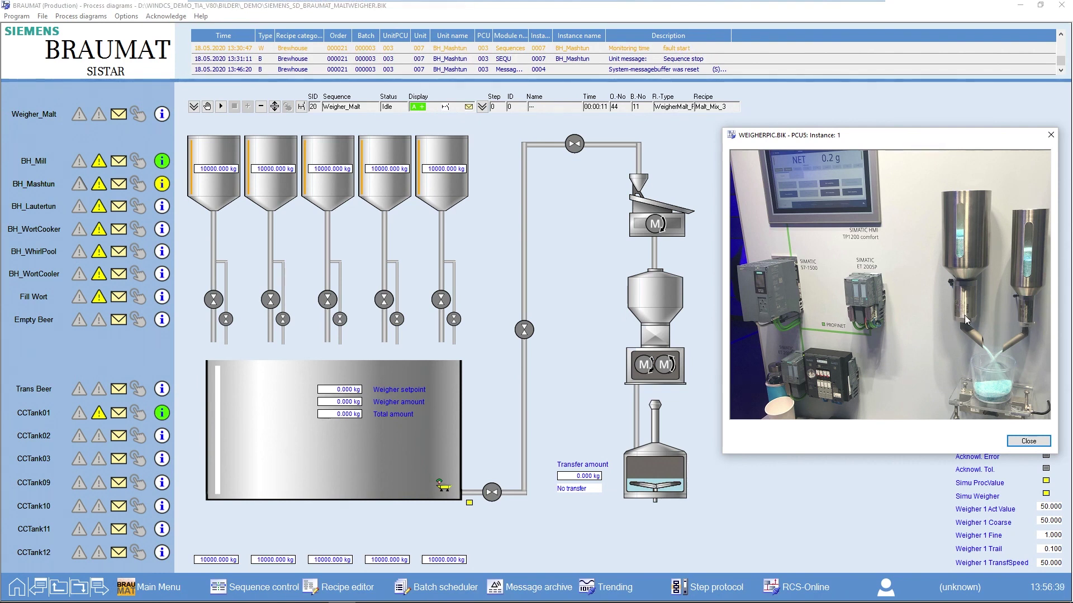
# Release the locked Malt_Mix_1 WeightMalt batch in Batch Manager and minimize it.
pyautogui.moveTo(614, 600)
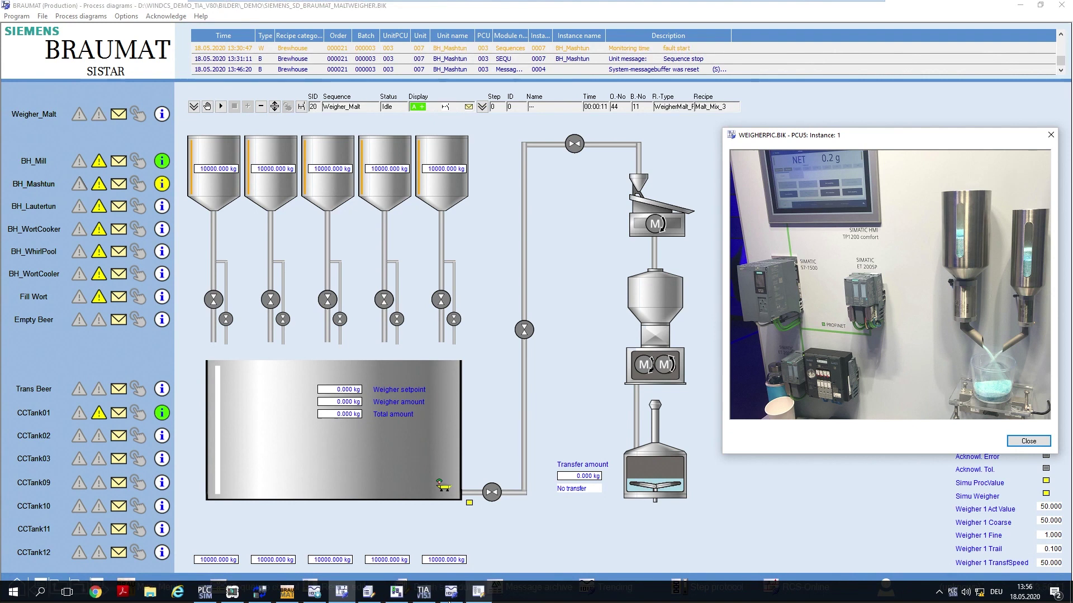
pyautogui.click(368, 592)
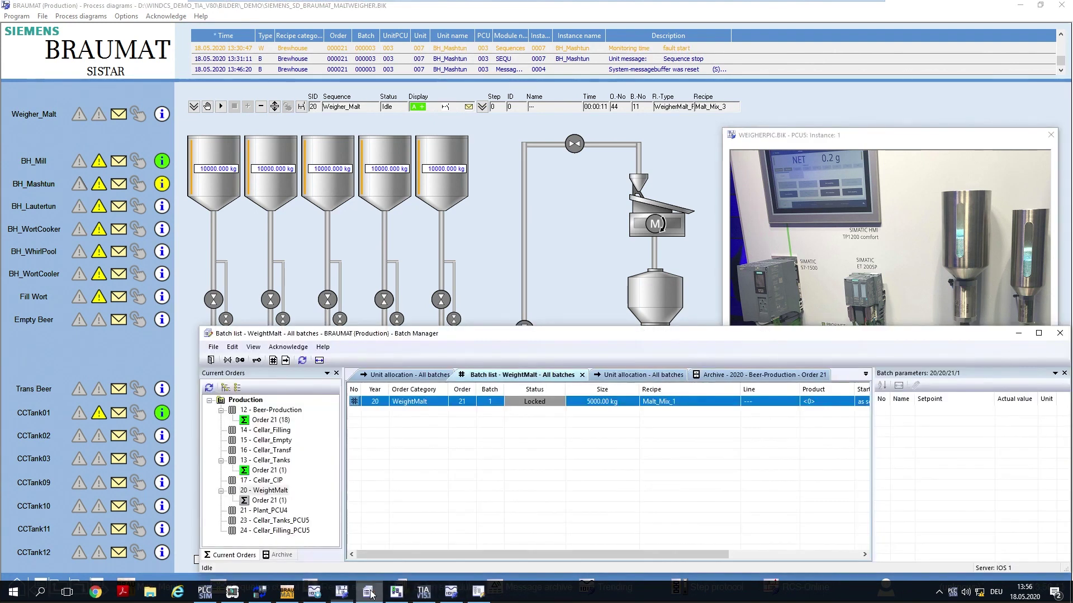
pyautogui.rightClick(526, 400)
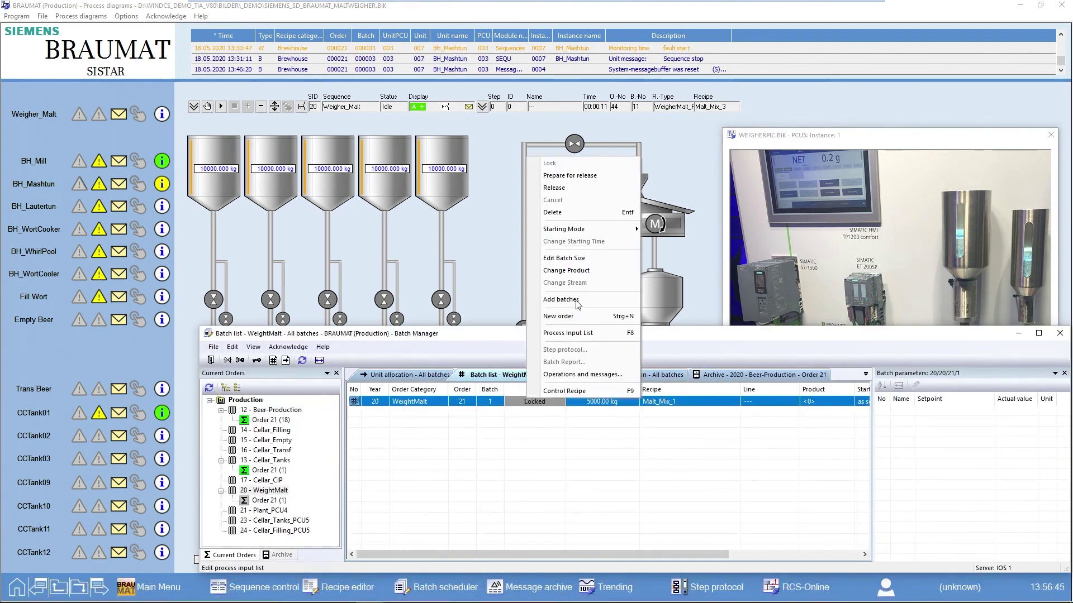
pyautogui.click(567, 189)
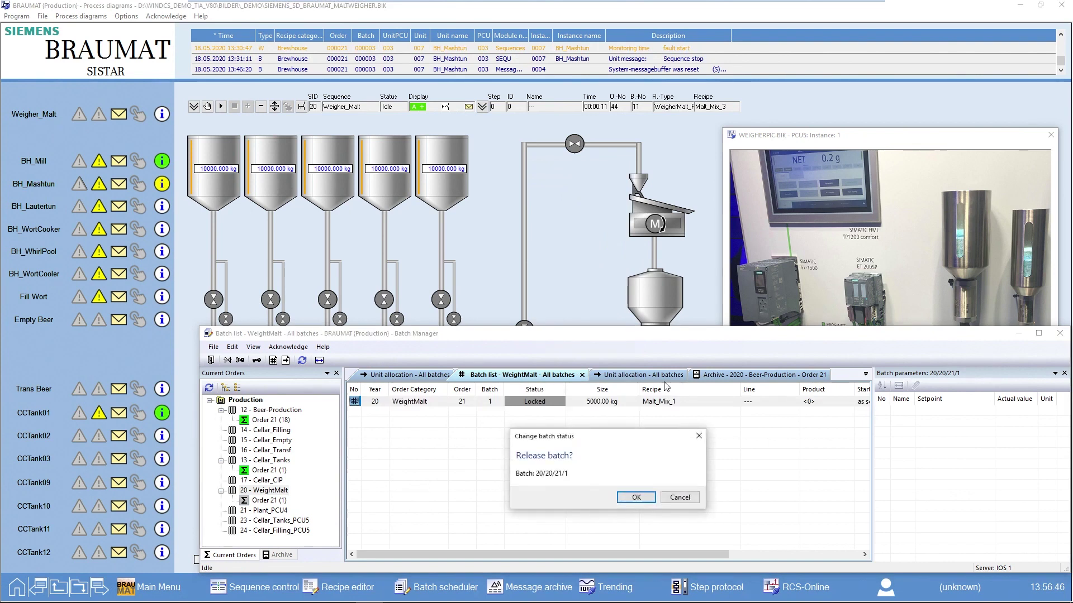
pyautogui.click(634, 497)
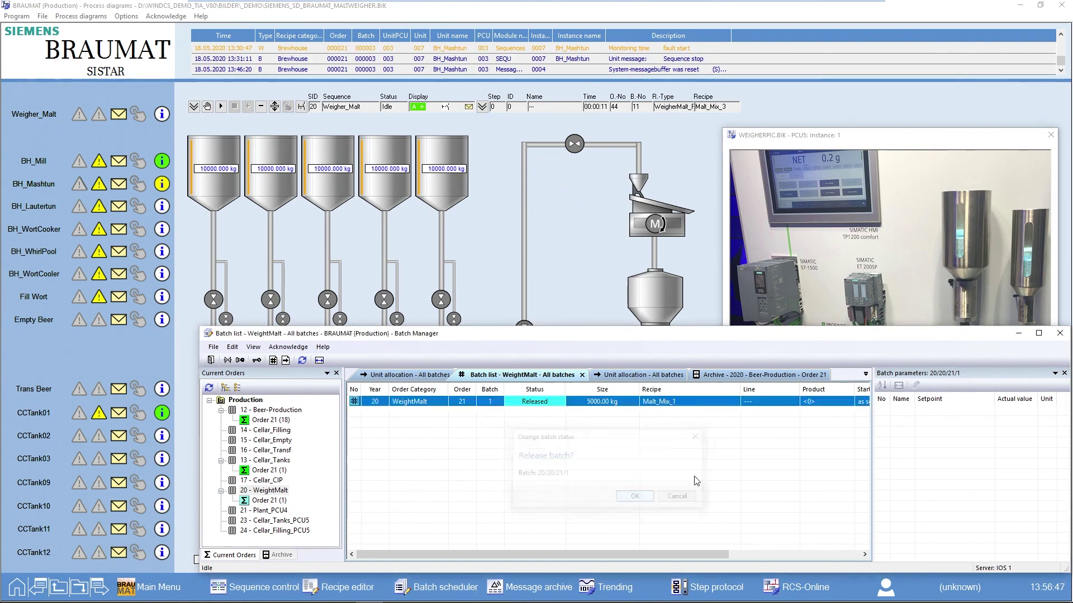
pyautogui.click(1018, 333)
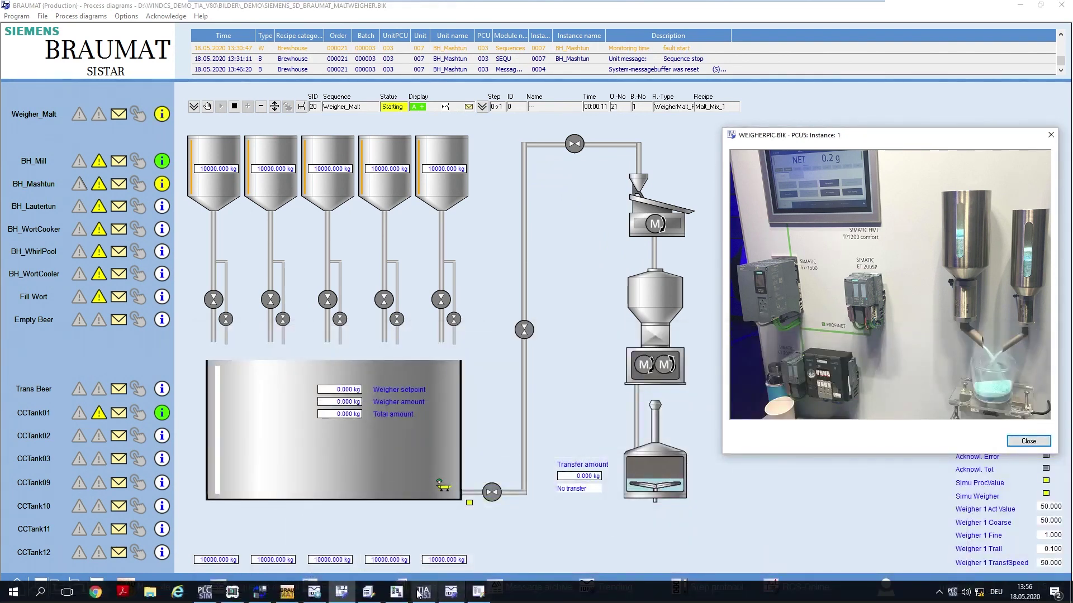
# Open the running control recipe and read the CheckWeigher 1 and Dos.Weigher 1 setpoints.
pyautogui.click(398, 593)
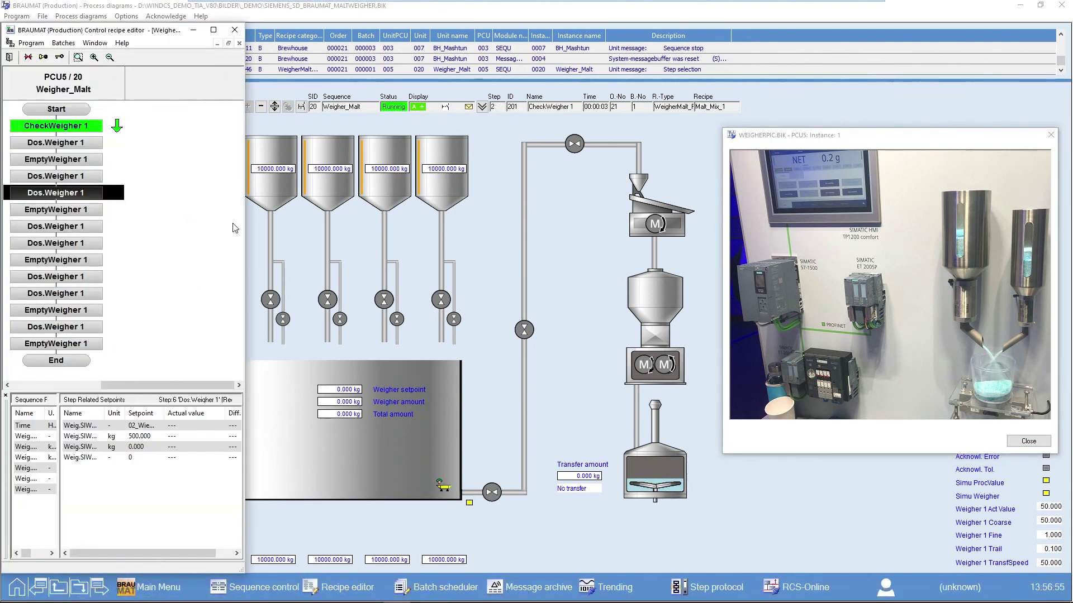
pyautogui.moveTo(244, 229); pyautogui.dragTo(192, 229)
pyautogui.click(81, 126)
pyautogui.click(81, 143)
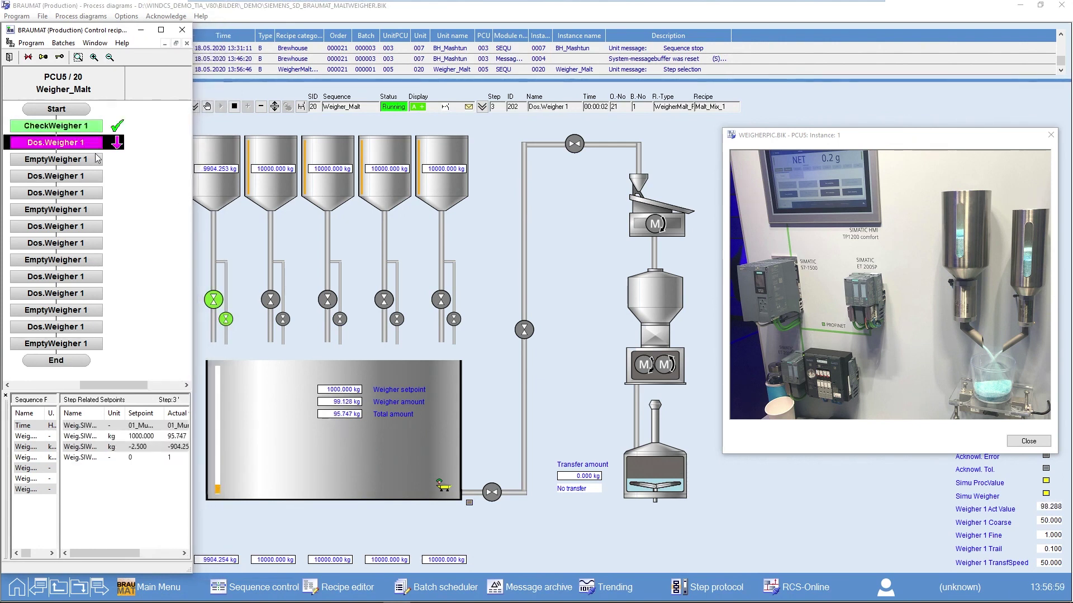
pyautogui.moveTo(99, 161)
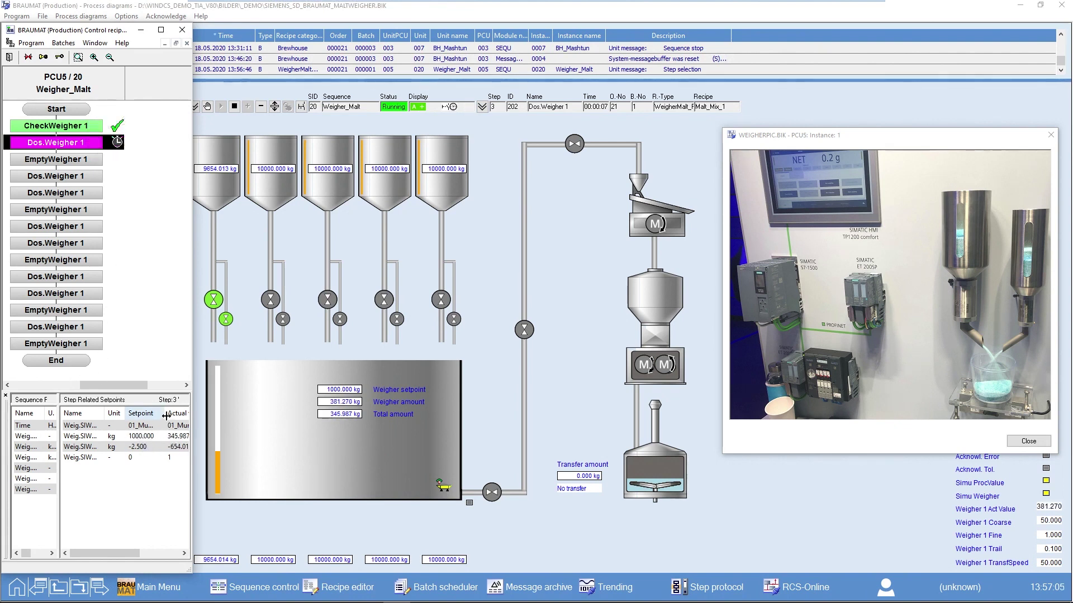
pyautogui.moveTo(164, 414); pyautogui.dragTo(179, 415)
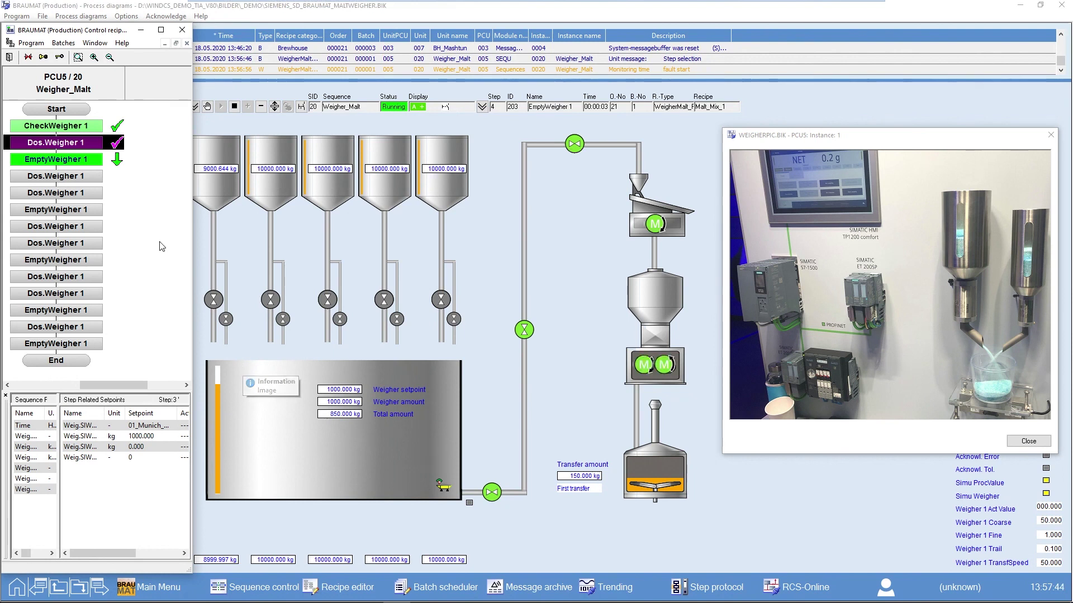
# View setpoints of EmptyWeigher 1, the next Dos.Weigher 1 and the completed step 5.
pyautogui.click(86, 160)
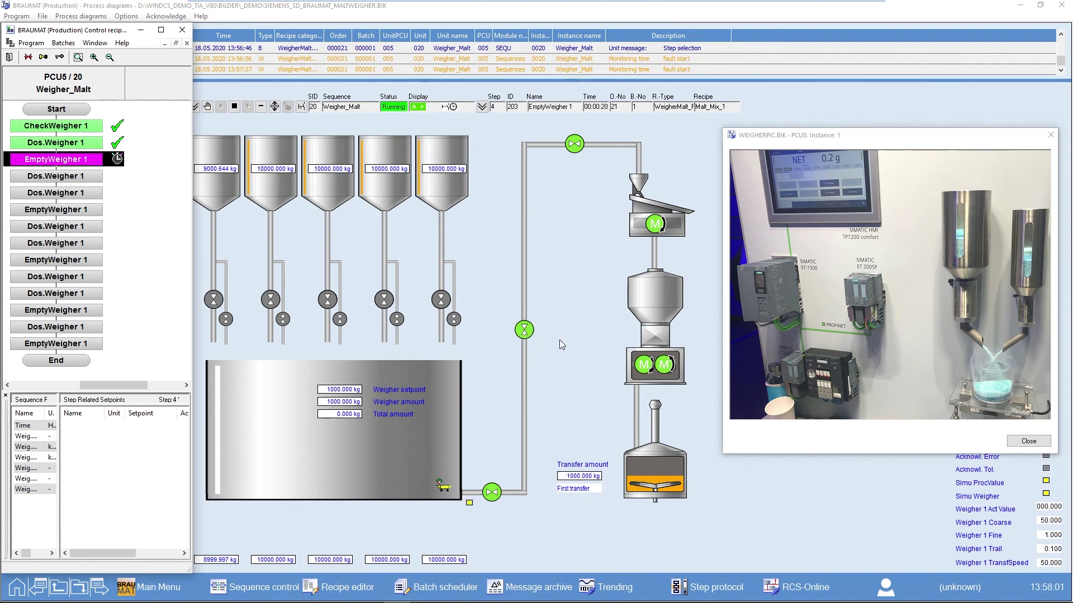
pyautogui.click(70, 178)
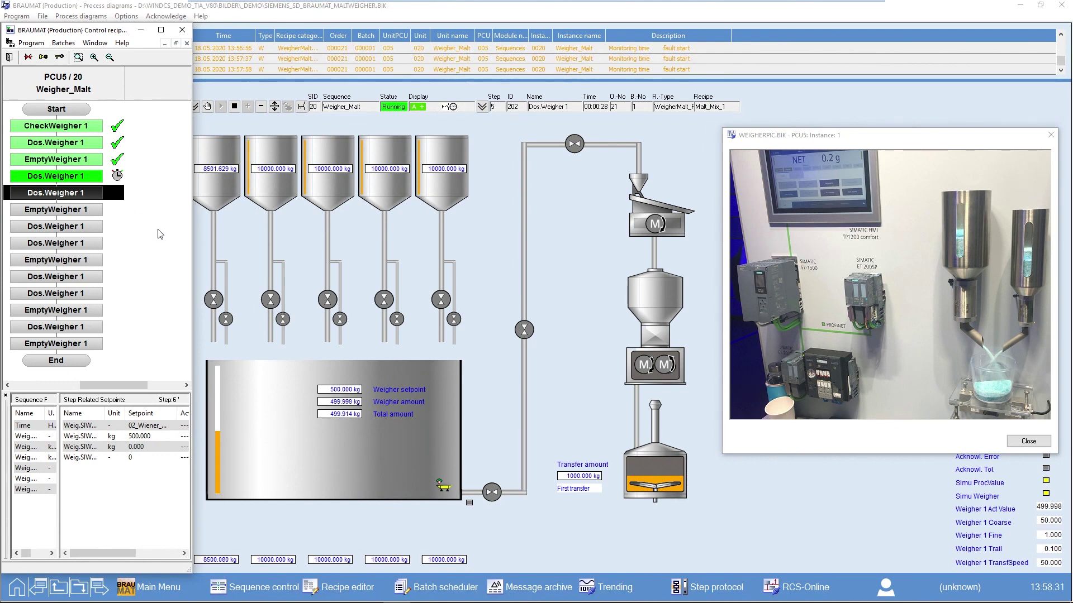
pyautogui.click(92, 178)
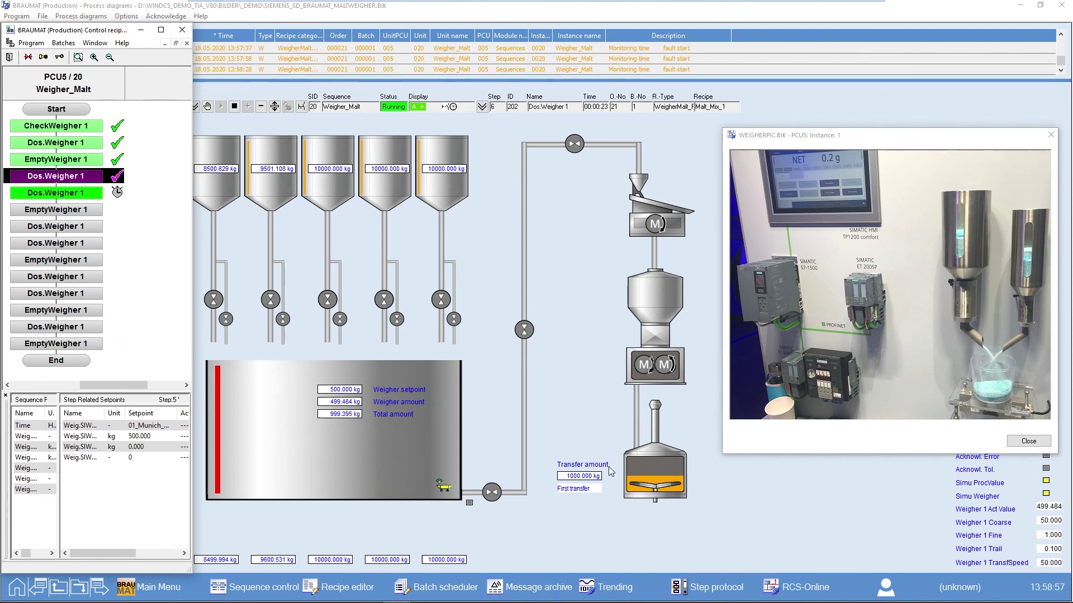
# Open Curve output - Weigher1 and hide all silo fill level and weigher curves.
pyautogui.moveTo(472, 596)
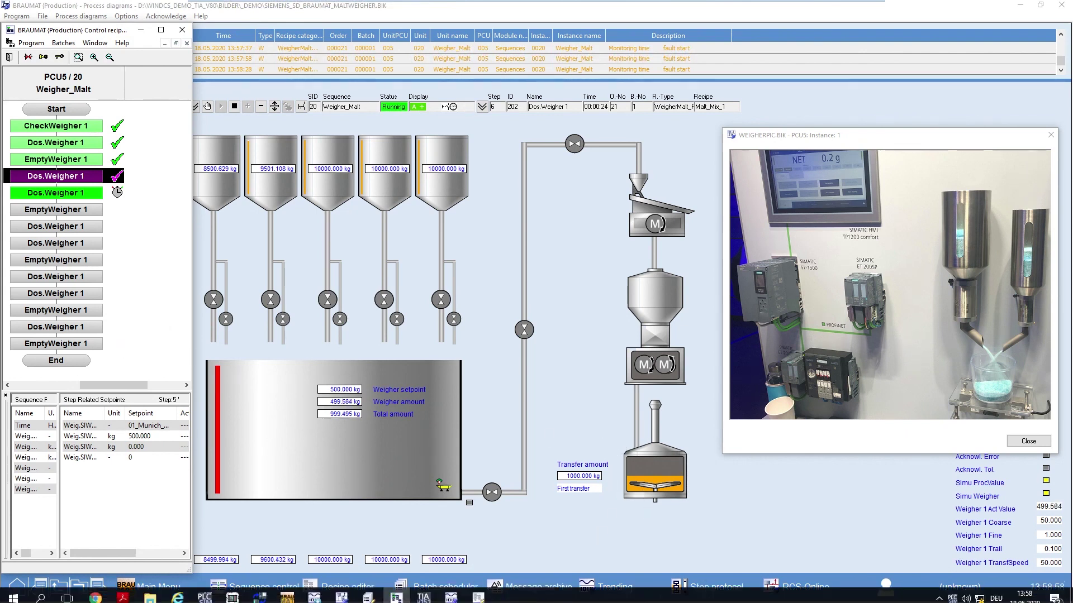
pyautogui.click(472, 596)
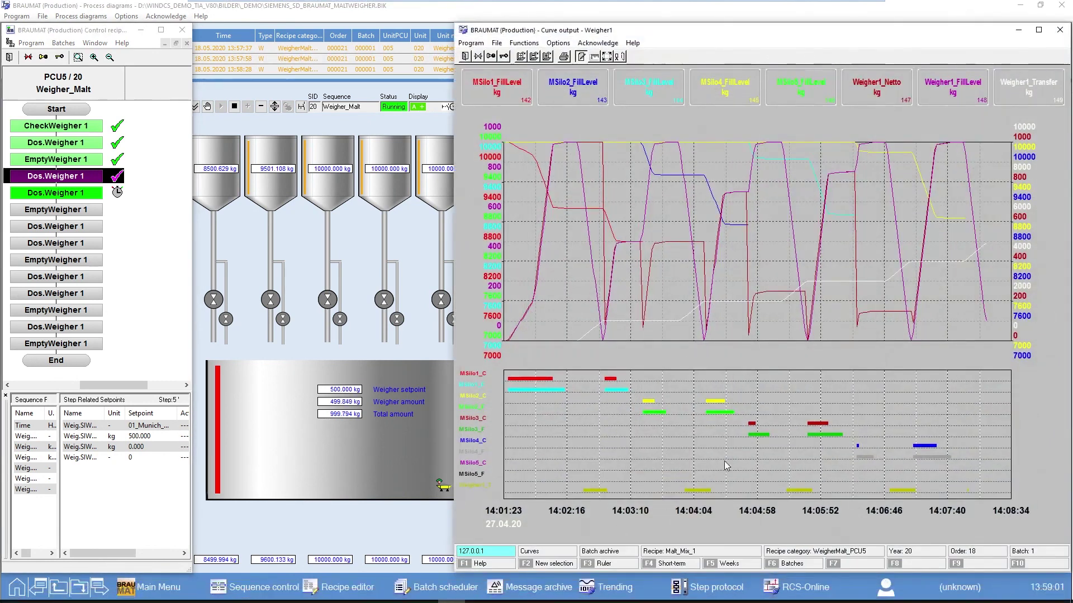
pyautogui.click(889, 90)
pyautogui.click(828, 80)
pyautogui.click(921, 93)
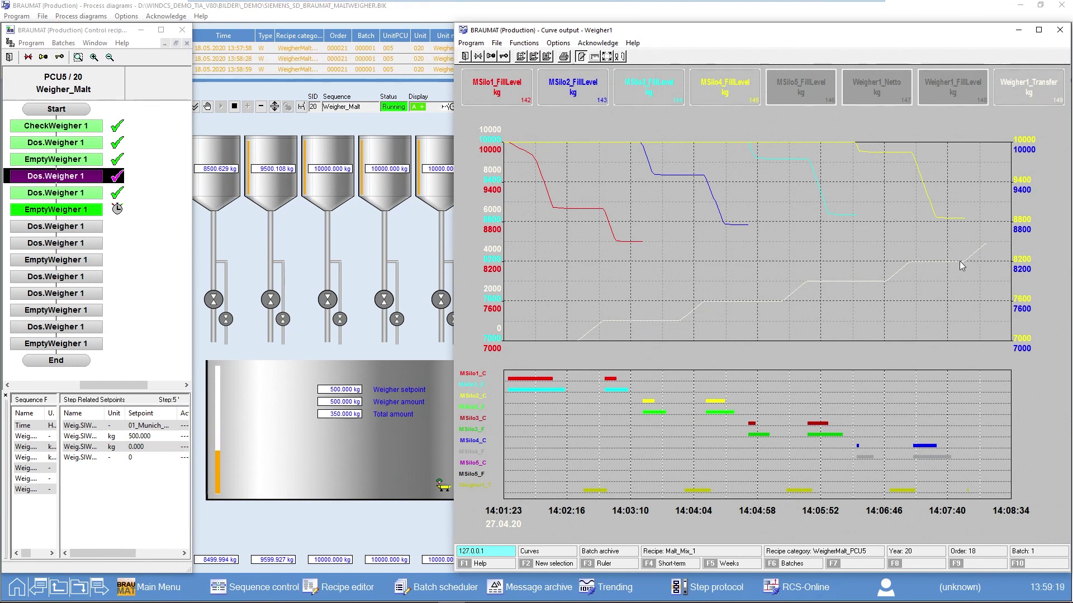
pyautogui.click(715, 84)
pyautogui.click(648, 86)
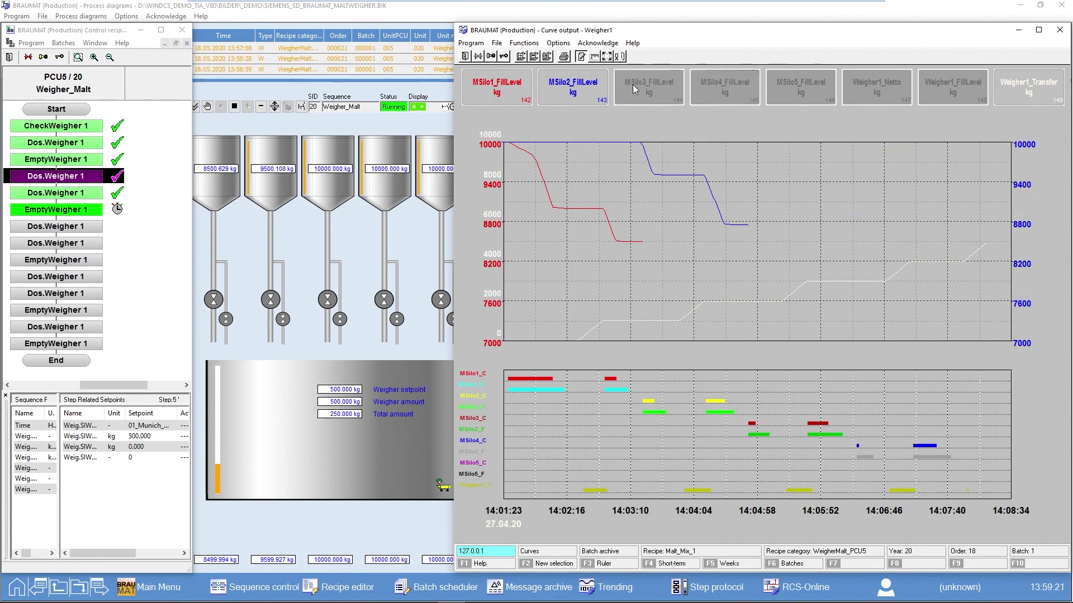
pyautogui.click(573, 86)
pyautogui.click(501, 90)
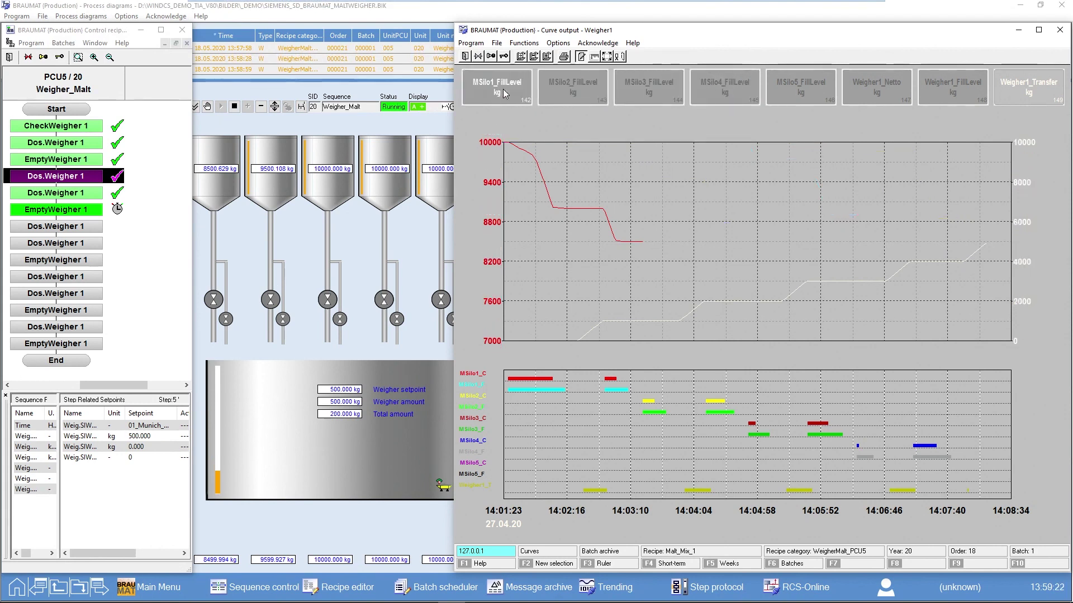
# Show only the MSilo5_FillLevel and Weigher1_Netto curves, then minimize the trend window.
pyautogui.click(790, 91)
pyautogui.click(861, 91)
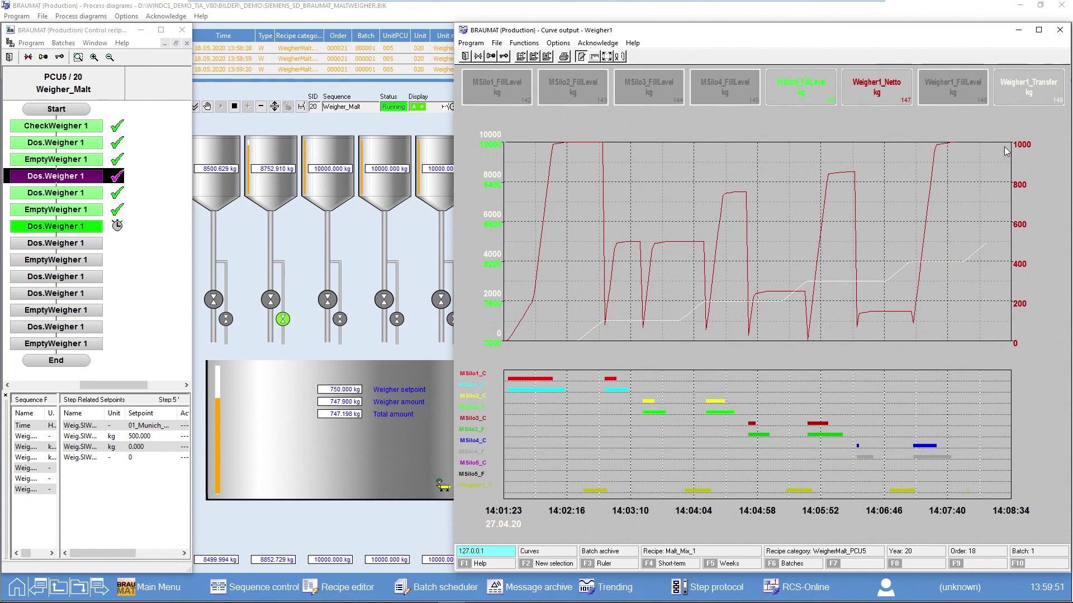
pyautogui.click(1018, 31)
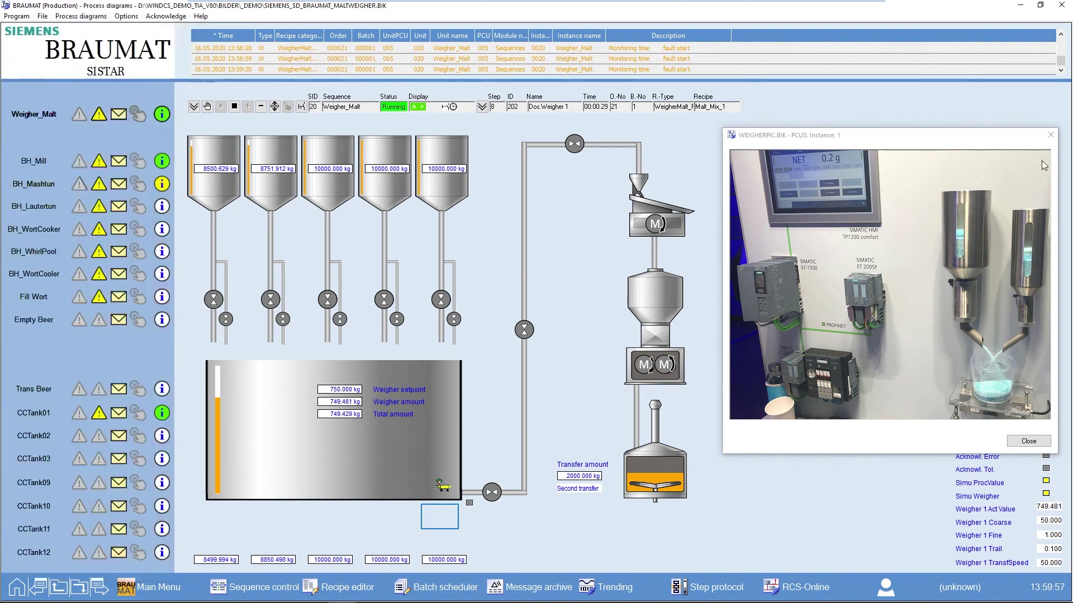
# Close the weigher camera view and bring up the malt weigher faceplate showing component 3 at 241.566 of 250 kg.
pyautogui.click(1050, 135)
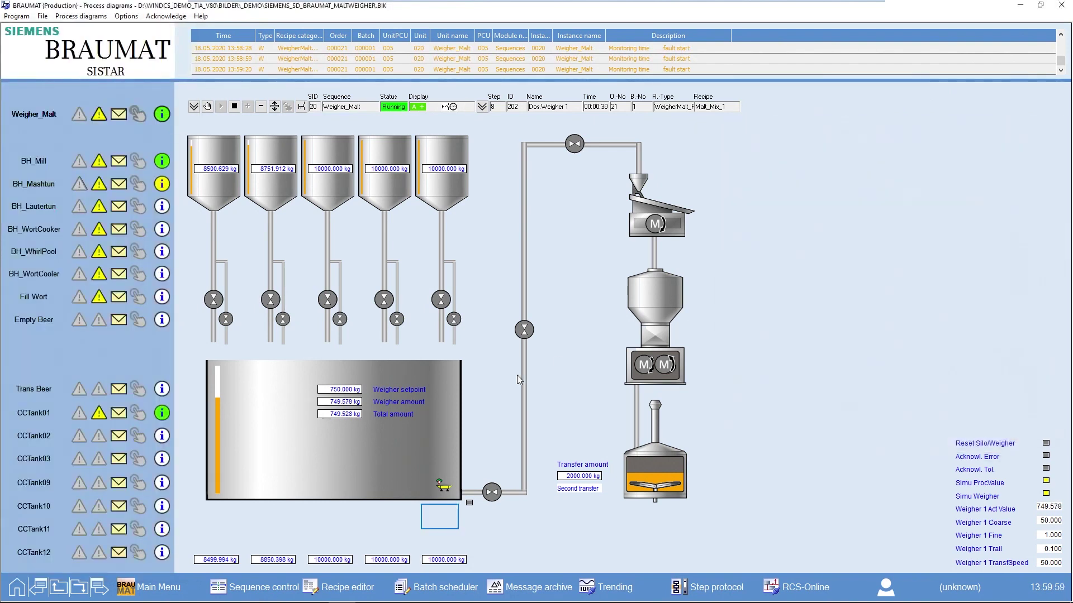
pyautogui.click(443, 486)
pyautogui.moveTo(793, 222); pyautogui.dragTo(809, 146)
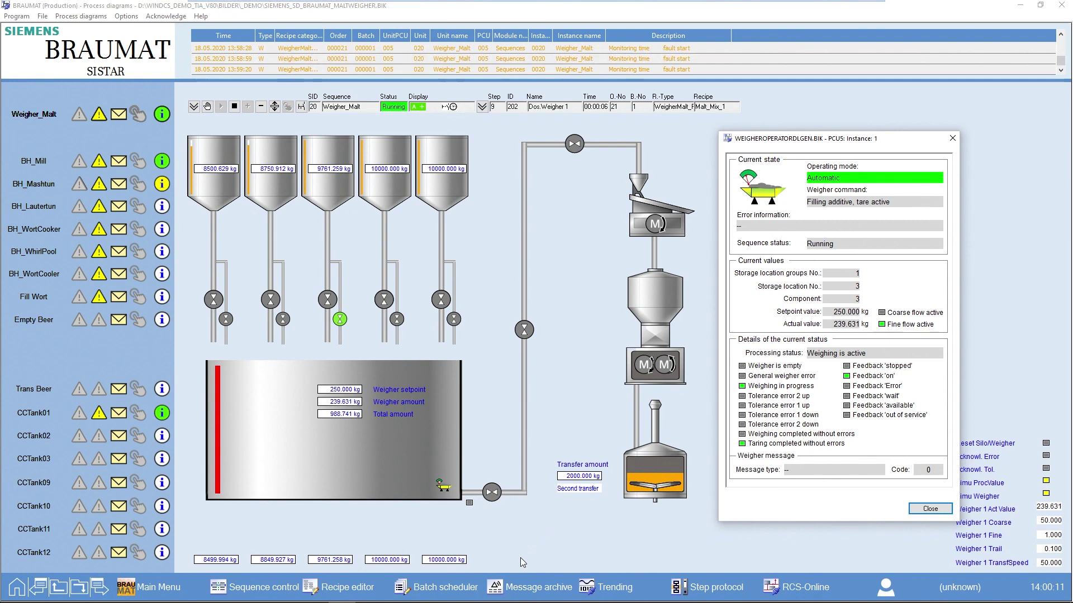
pyautogui.moveTo(436, 601)
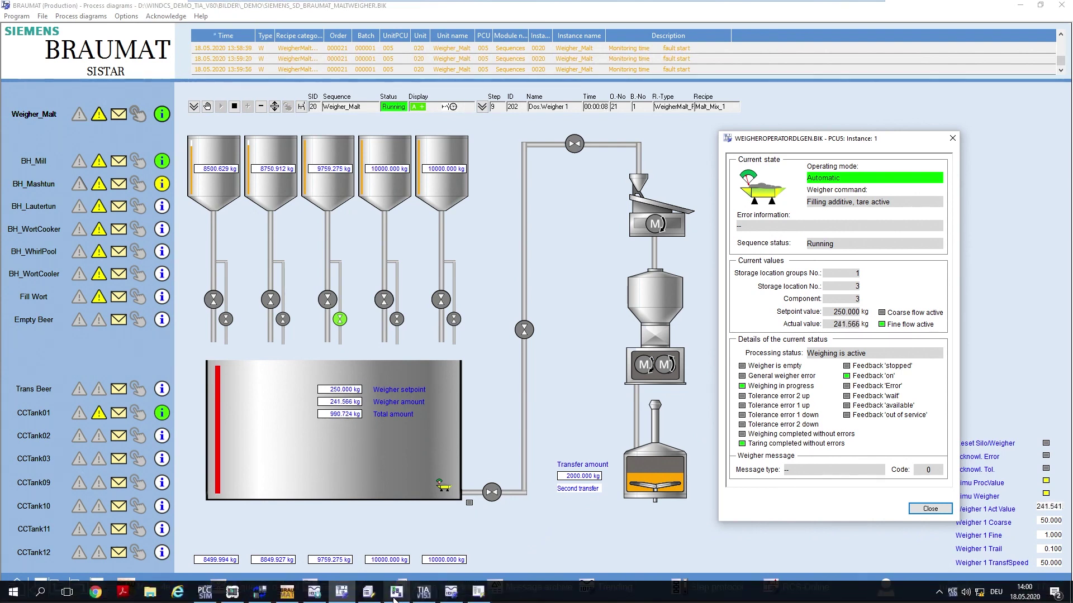
# In the Recipe editor's Component management, inspect the weighing parameters of 01_Munich_Malt under Group_Malt.
pyautogui.click(452, 594)
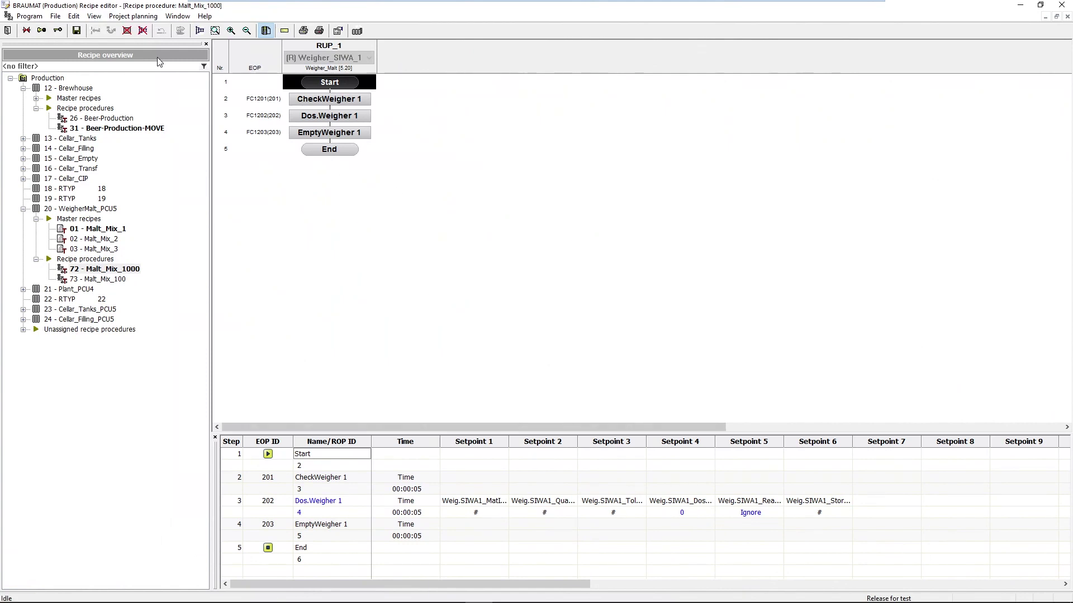
pyautogui.click(133, 16)
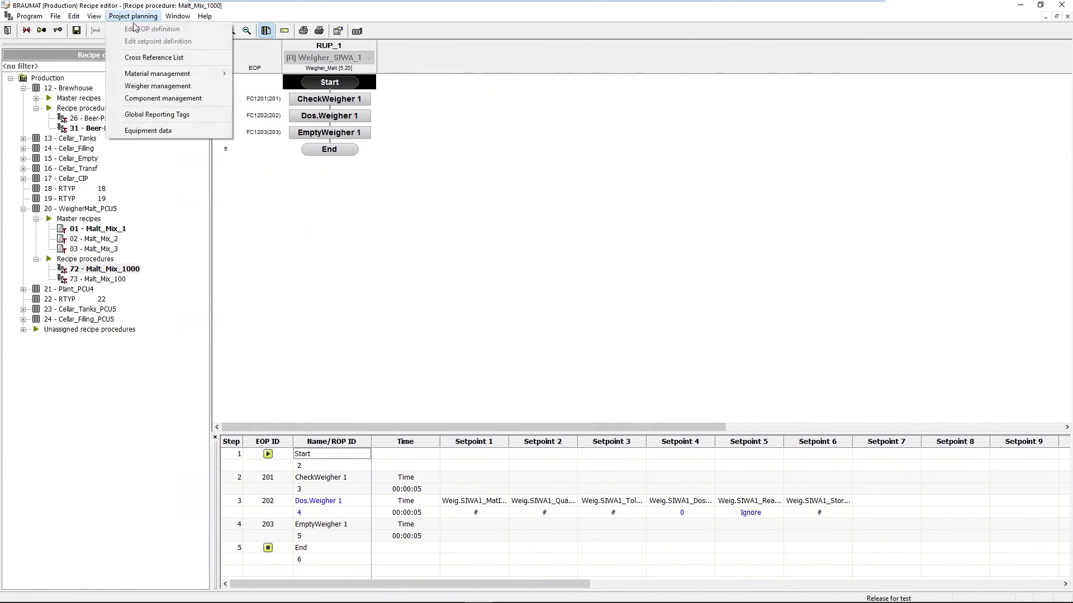
pyautogui.click(143, 100)
pyautogui.click(438, 206)
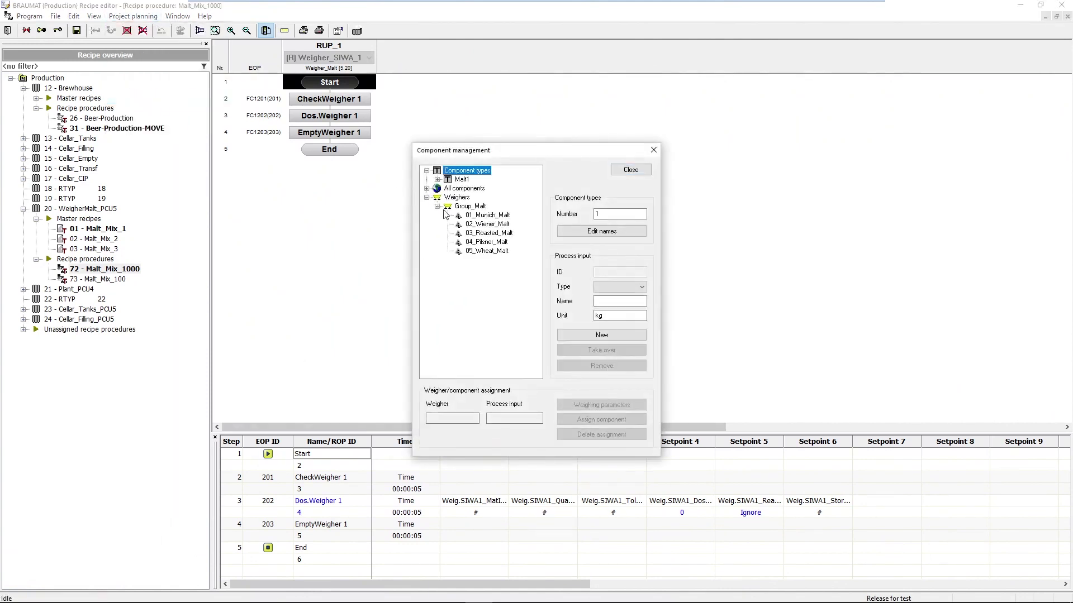
pyautogui.click(482, 215)
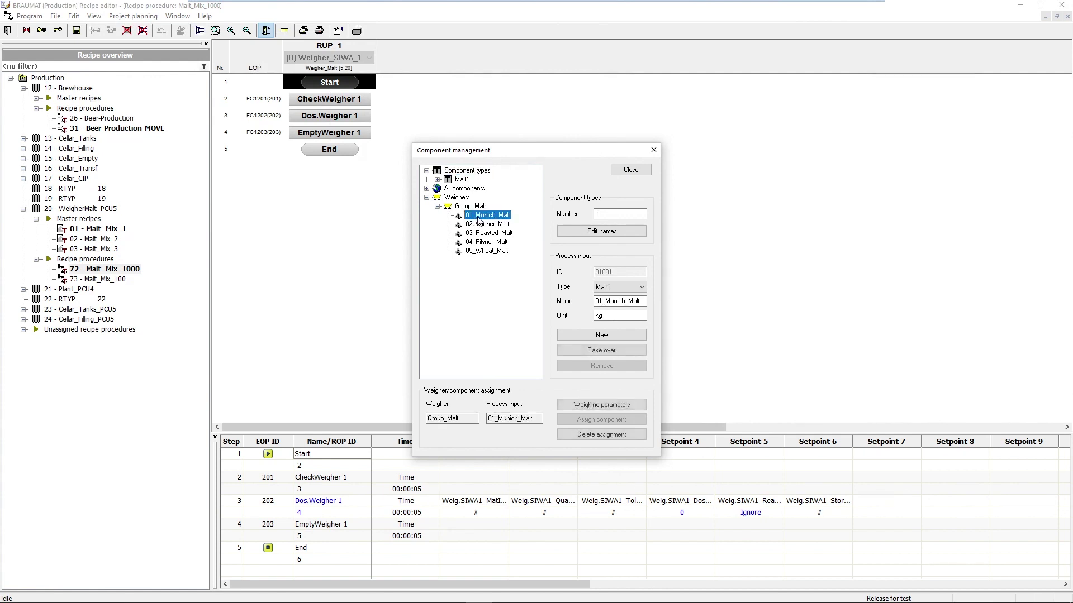
pyautogui.click(601, 404)
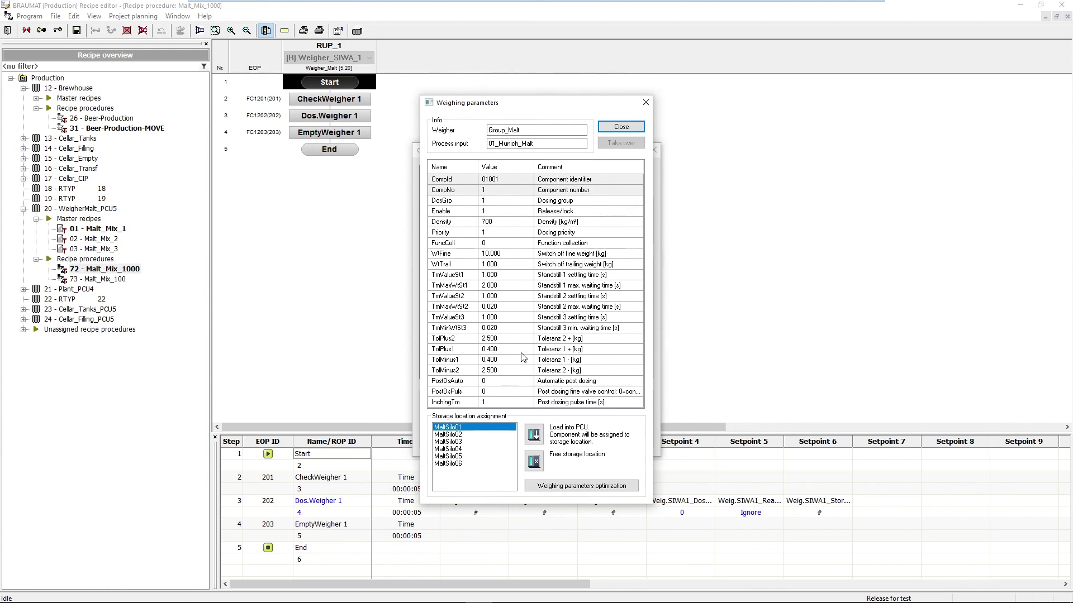
pyautogui.click(620, 127)
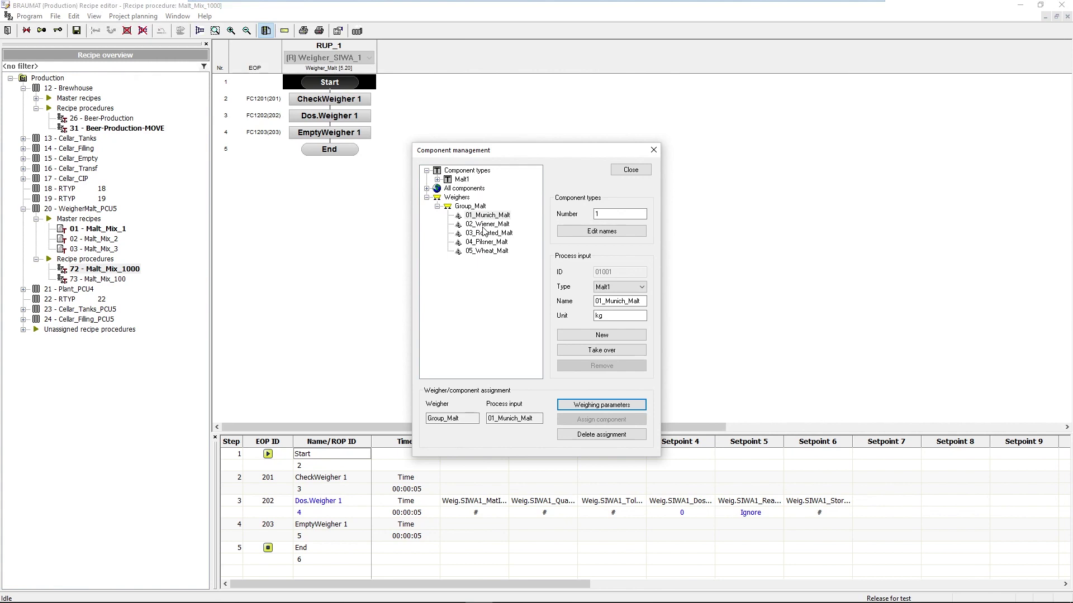
# Close Component management and minimize the Recipe editor to show the Weigher_Malt diagram again.
pyautogui.click(654, 149)
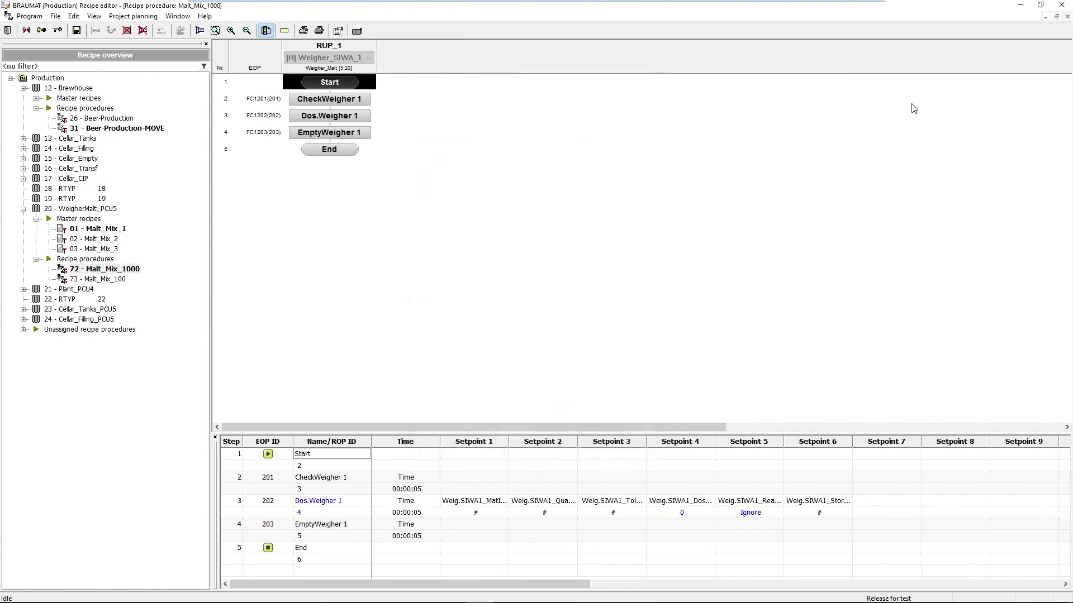
pyautogui.click(1020, 4)
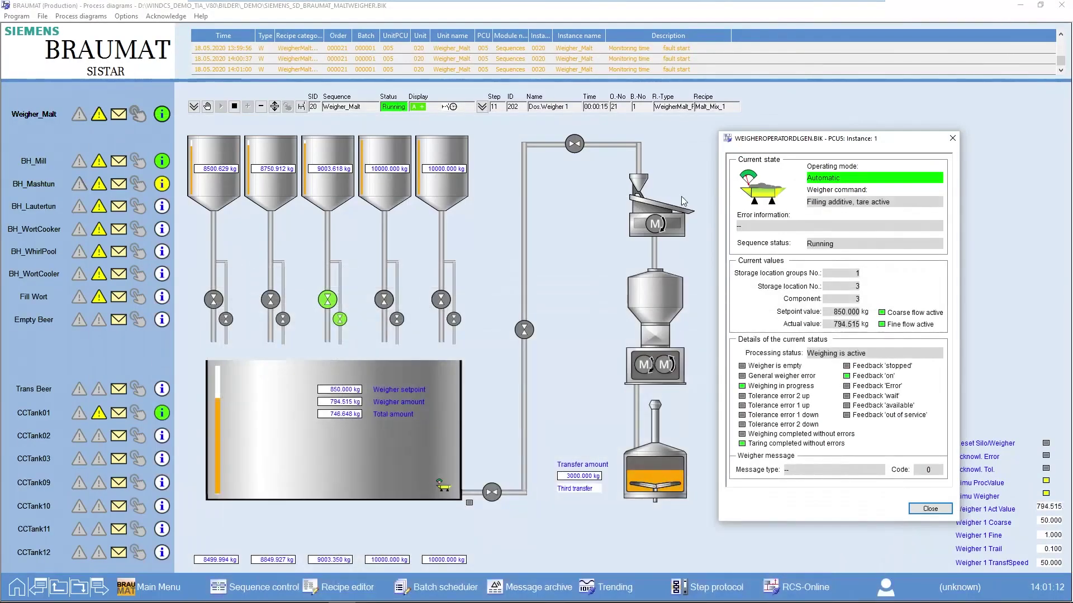